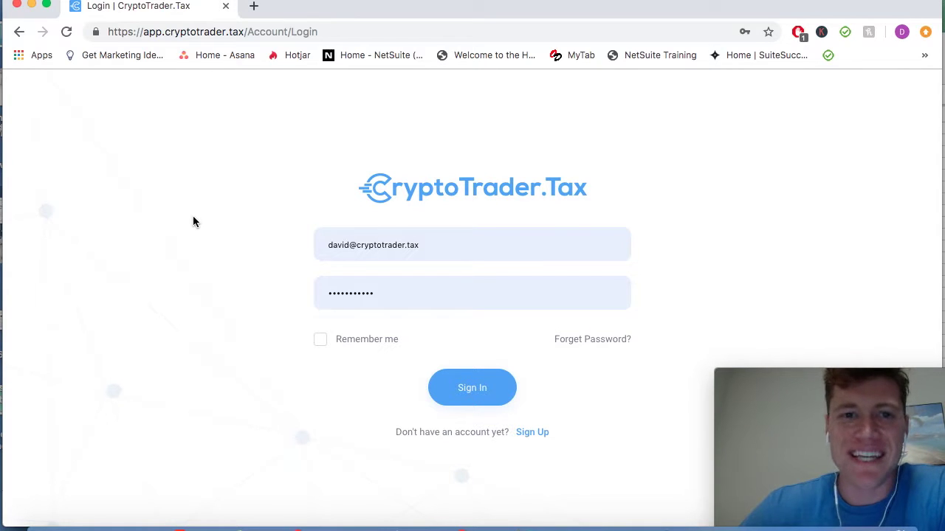
Sign in to CryptoTrader.Tax using the saved login details.
{"action": "left_click", "coordinate": [468, 389]}
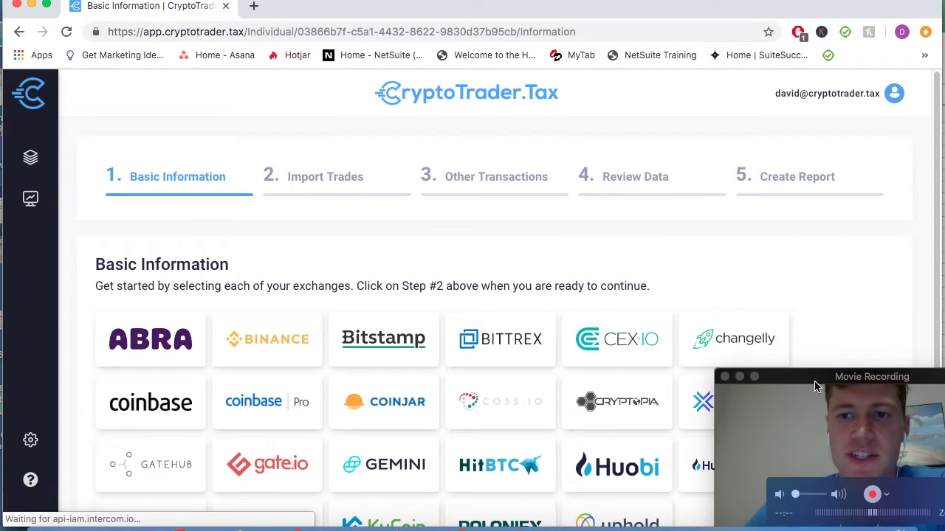
Select Coinbase, Coinbase Pro and Binance from the exchange grid as the exchanges used.
{"action": "left_click_drag", "start_coordinate": [817, 383], "coordinate": [871, 430]}
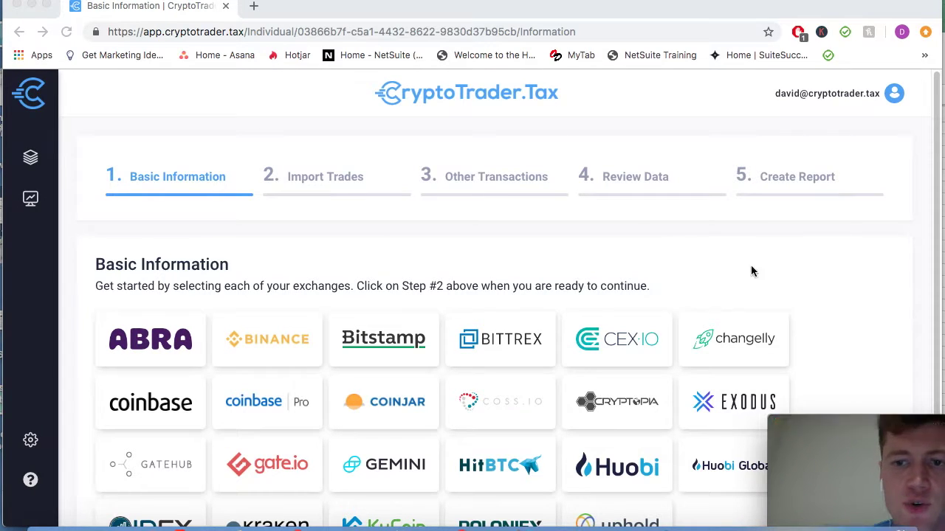
{"action": "scroll", "coordinate": [476, 279], "scroll_direction": "down", "scroll_amount": 3}
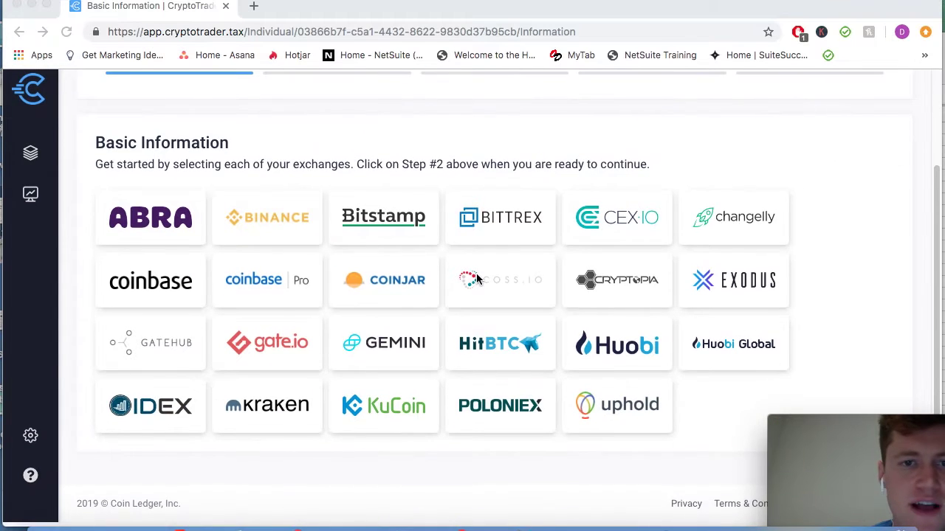
{"action": "scroll", "coordinate": [476, 279], "scroll_direction": "up", "scroll_amount": 3}
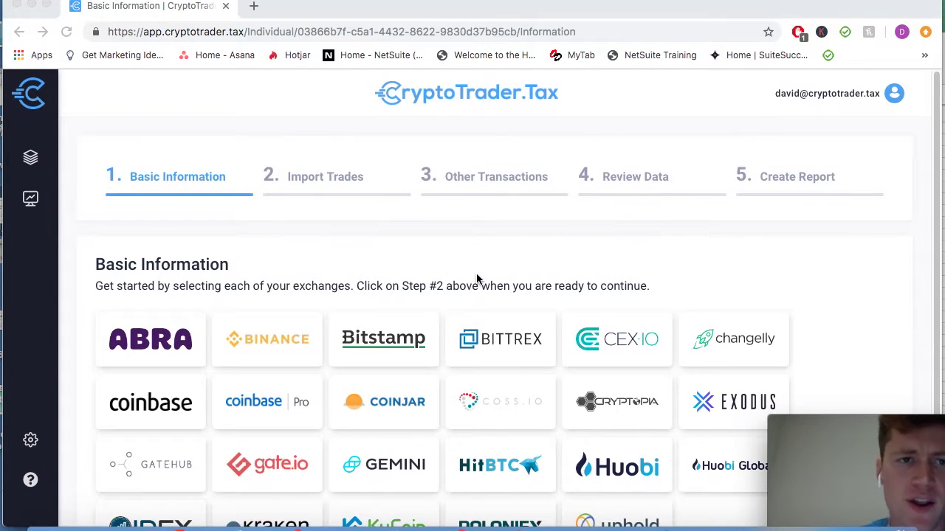
{"action": "scroll", "coordinate": [476, 279], "scroll_direction": "down", "scroll_amount": 3}
{"action": "scroll", "coordinate": [476, 279], "scroll_direction": "up", "scroll_amount": 3}
{"action": "scroll", "coordinate": [476, 279], "scroll_direction": "down", "scroll_amount": 3}
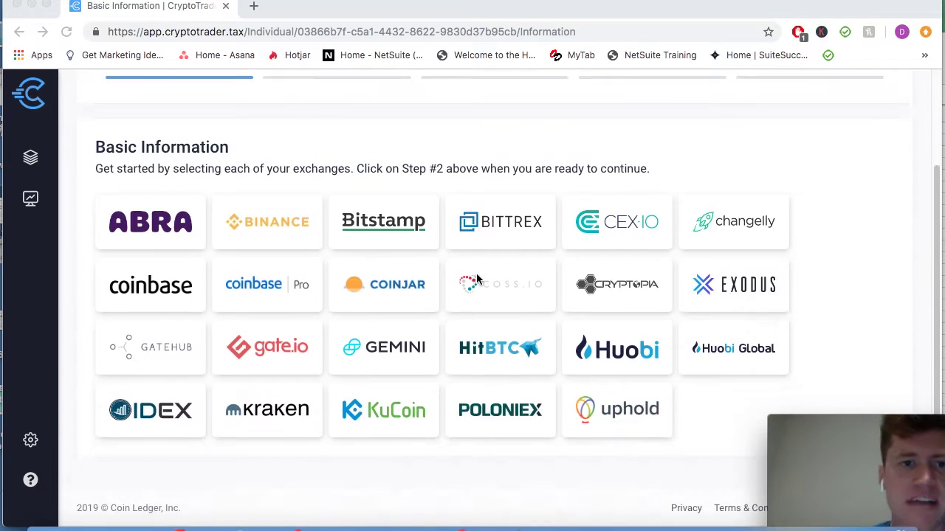
{"action": "scroll", "coordinate": [477, 279], "scroll_direction": "up", "scroll_amount": 3}
{"action": "scroll", "coordinate": [476, 279], "scroll_direction": "down", "scroll_amount": 1}
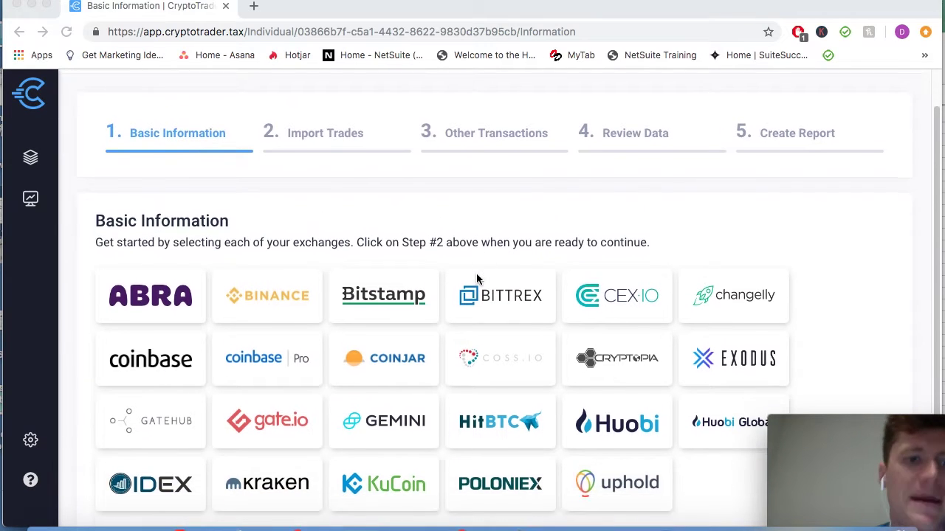
{"action": "scroll", "coordinate": [476, 279], "scroll_direction": "down", "scroll_amount": 1}
{"action": "left_click", "coordinate": [169, 316]}
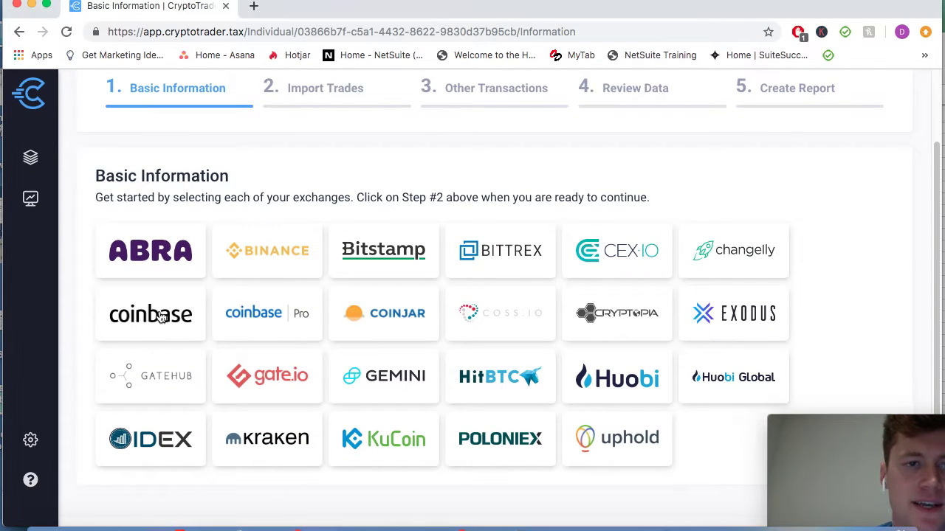
{"action": "left_click", "coordinate": [146, 316]}
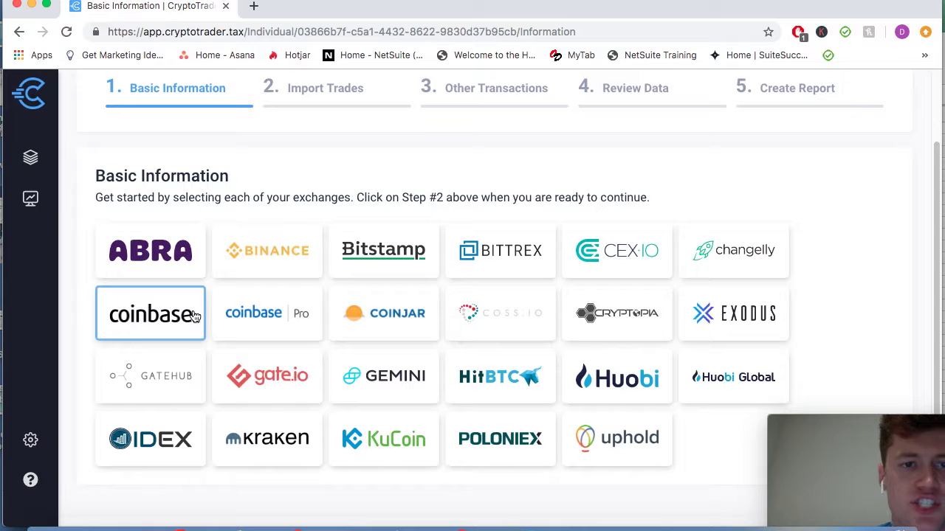
{"action": "left_click", "coordinate": [258, 316]}
{"action": "left_click", "coordinate": [270, 258]}
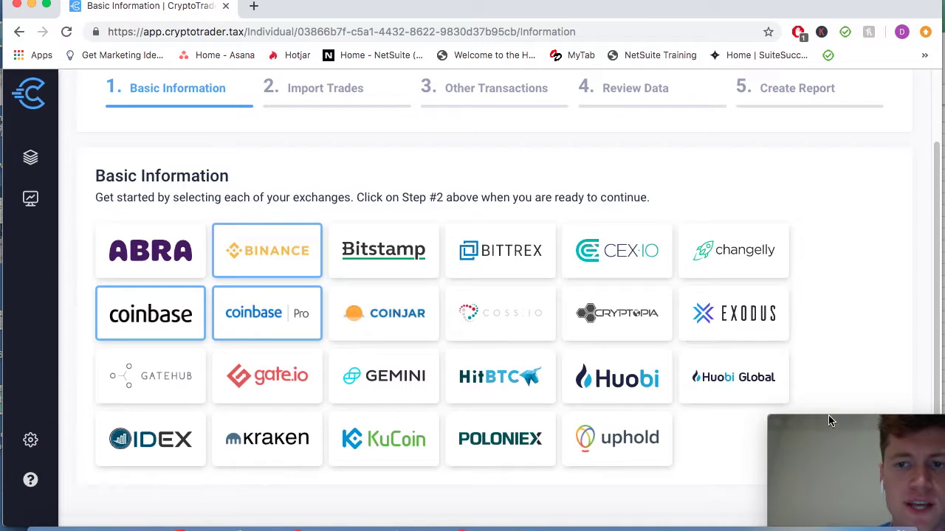
Continue to step 2, Import Trades.
{"action": "left_click_drag", "start_coordinate": [829, 421], "coordinate": [781, 409]}
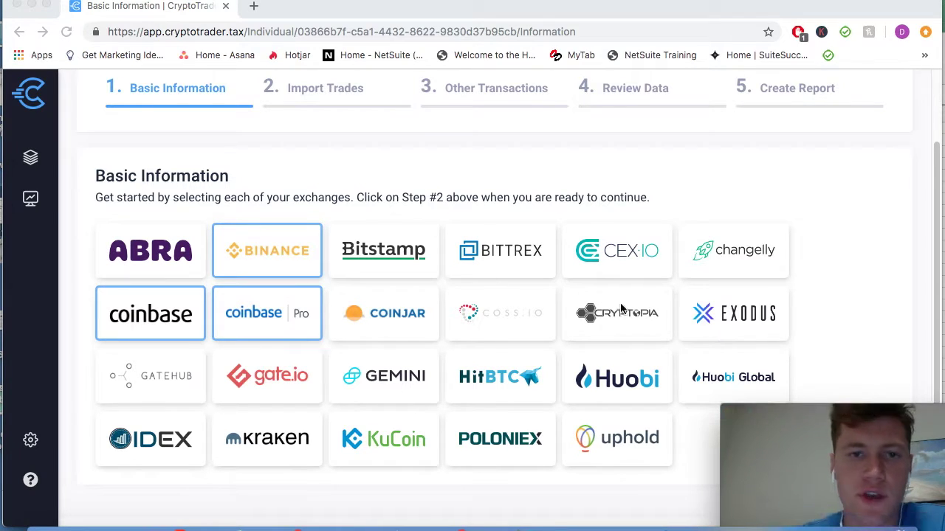
{"action": "scroll", "coordinate": [467, 282], "scroll_direction": "up", "scroll_amount": 3}
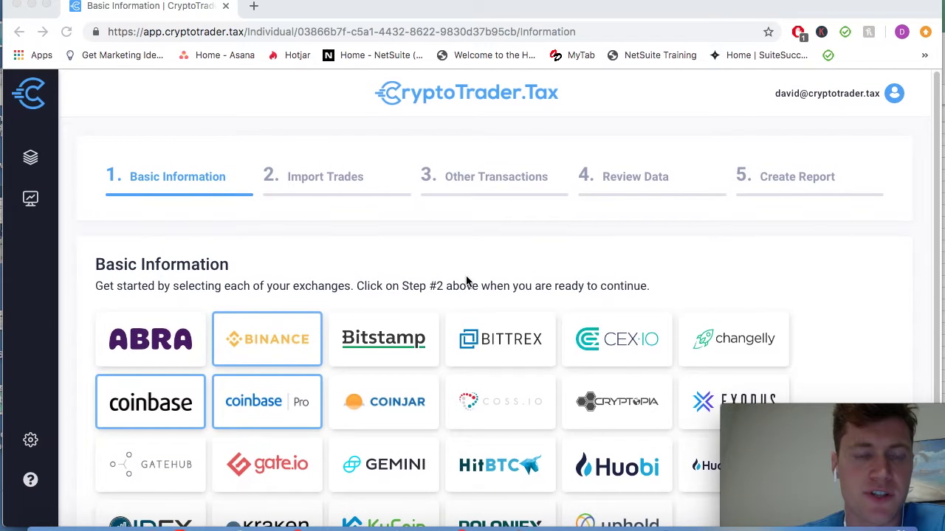
{"action": "scroll", "coordinate": [370, 264], "scroll_direction": "down", "scroll_amount": 3}
{"action": "scroll", "coordinate": [370, 263], "scroll_direction": "up", "scroll_amount": 3}
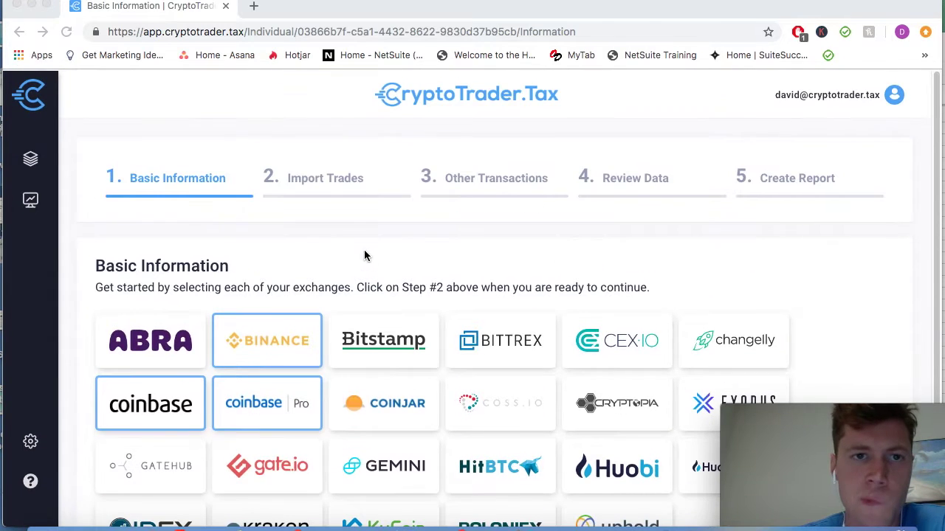
{"action": "left_click", "coordinate": [304, 185]}
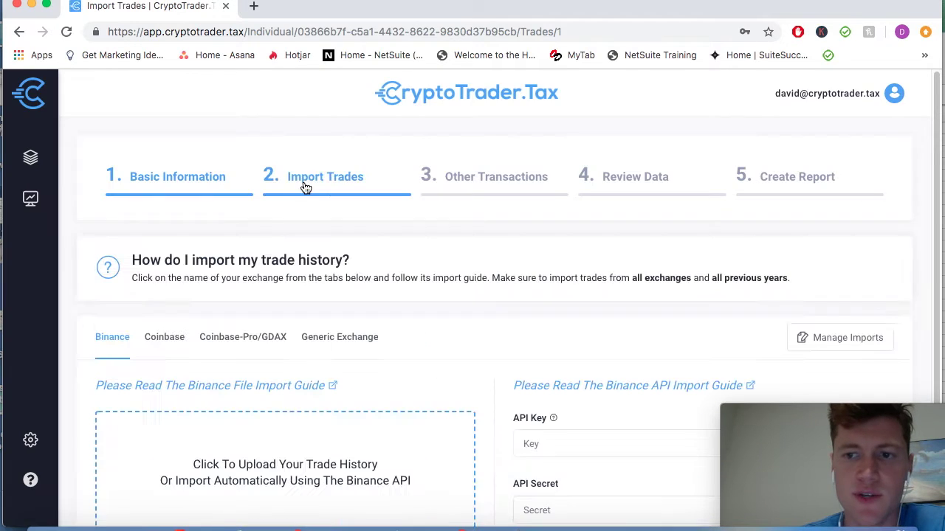
Look over the Binance import options and bring up the Binance file import guide.
{"action": "scroll", "coordinate": [371, 277], "scroll_direction": "down", "scroll_amount": 4}
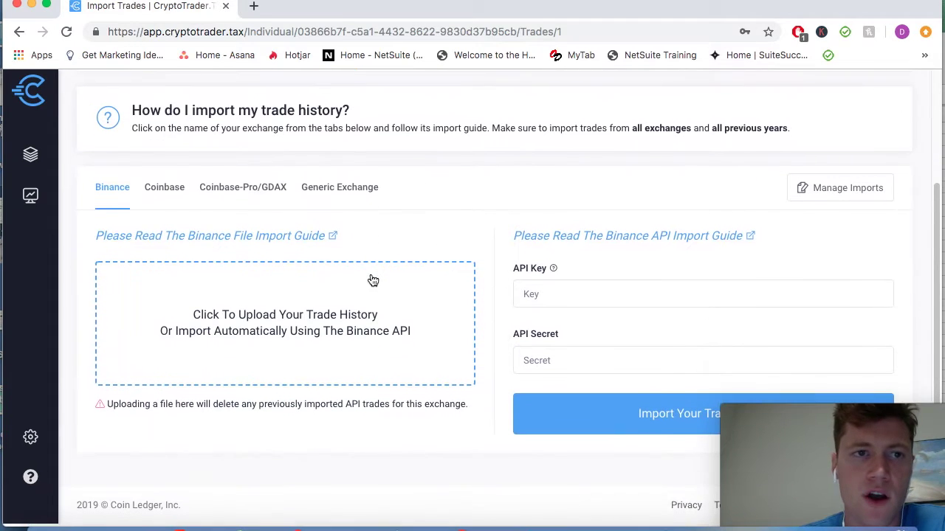
{"action": "scroll", "coordinate": [372, 279], "scroll_direction": "up", "scroll_amount": 3}
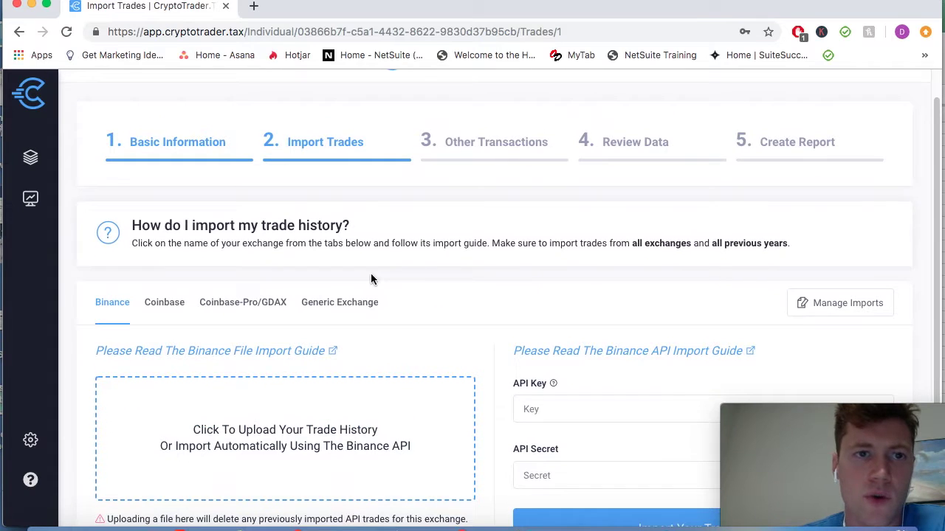
{"action": "scroll", "coordinate": [372, 279], "scroll_direction": "up", "scroll_amount": 1}
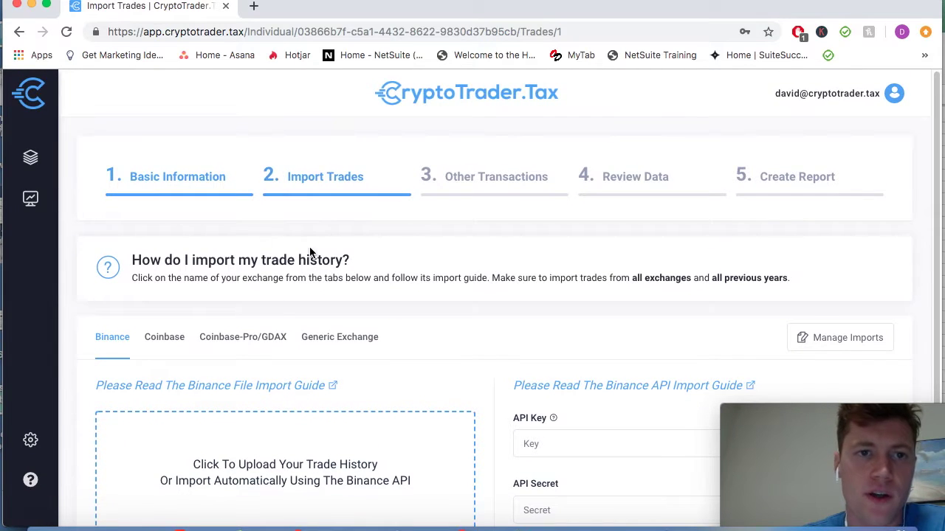
{"action": "scroll", "coordinate": [324, 281], "scroll_direction": "down", "scroll_amount": 4}
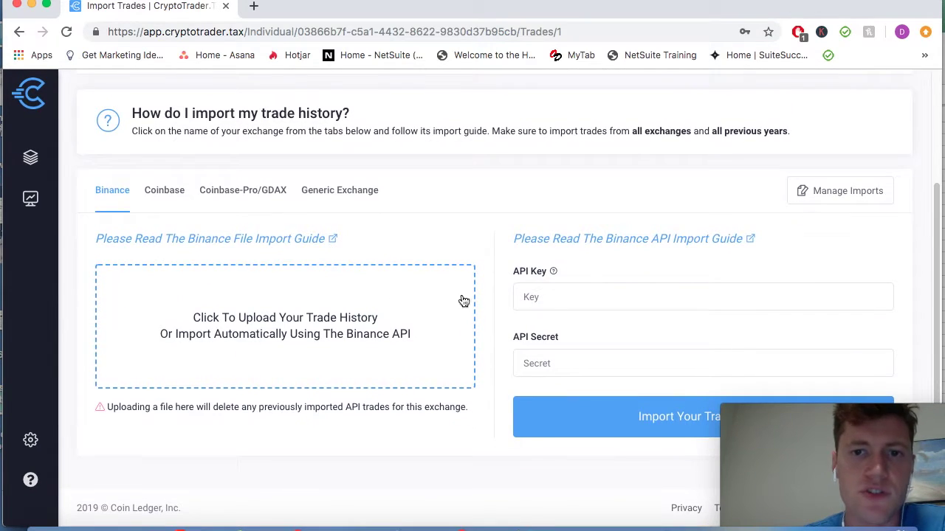
{"action": "mouse_move", "coordinate": [767, 415]}
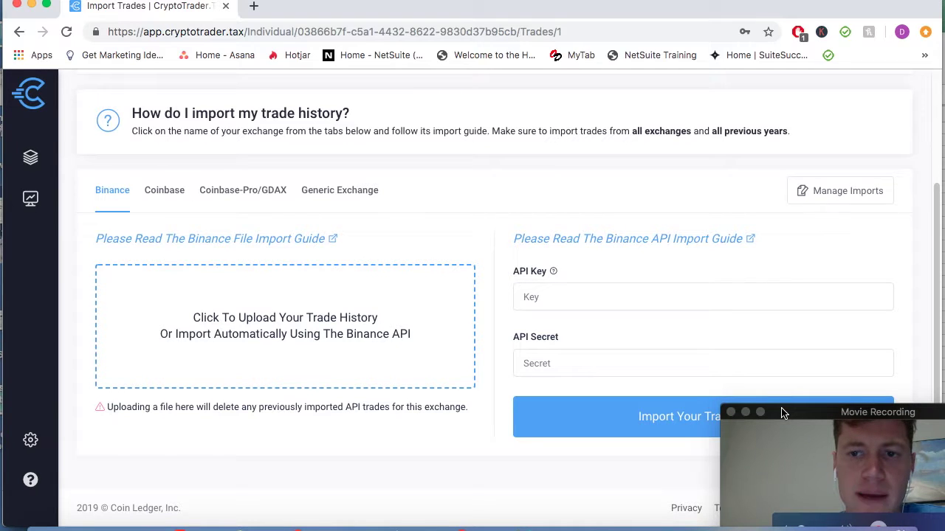
{"action": "left_click_drag", "start_coordinate": [784, 413], "coordinate": [807, 444]}
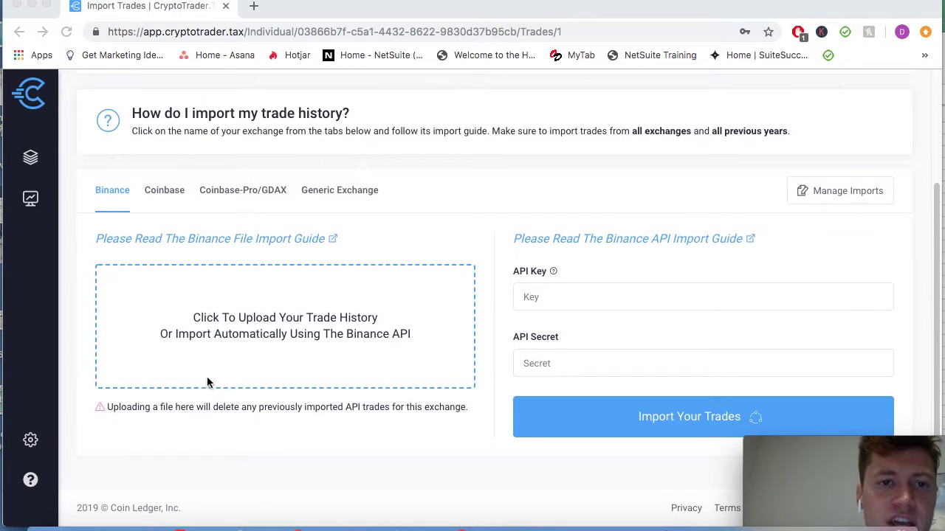
{"action": "left_click", "coordinate": [312, 164]}
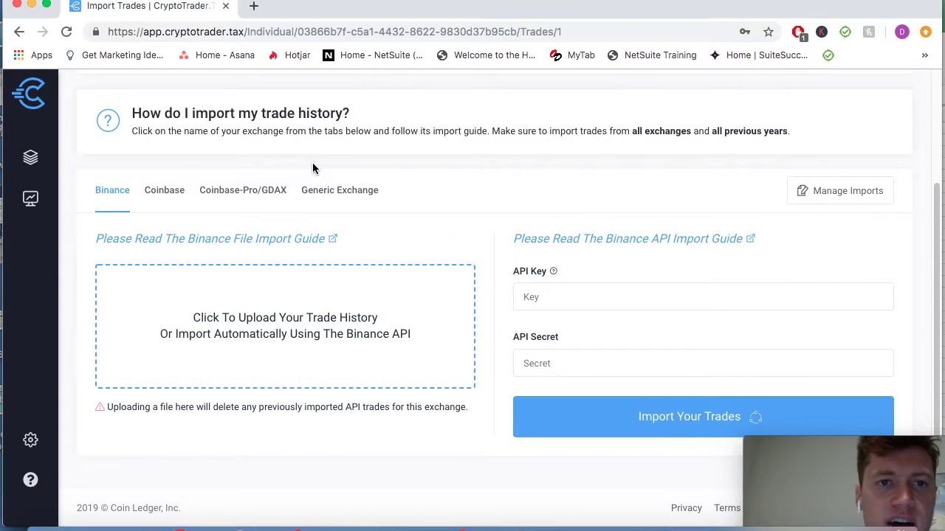
Read through the Binance file import guide, then go back to Import Trades.
{"action": "left_click", "coordinate": [270, 243]}
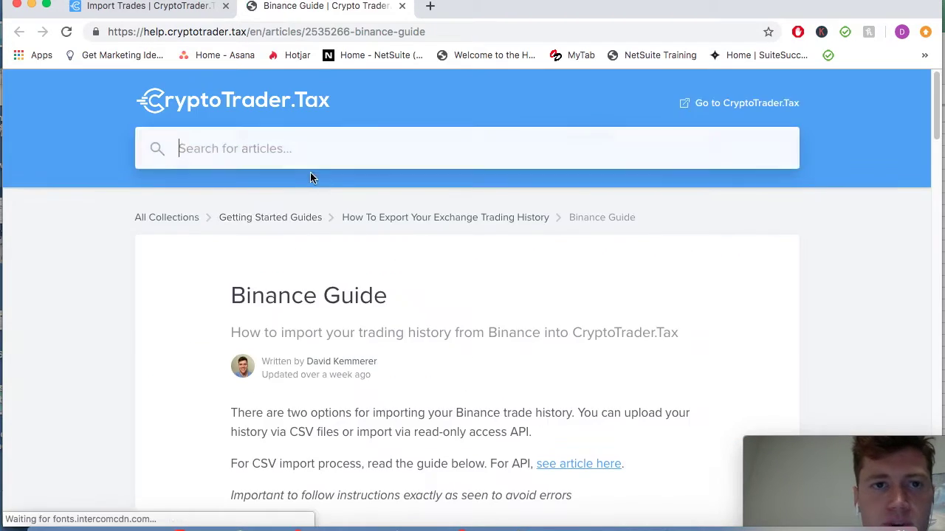
{"action": "scroll", "coordinate": [221, 308], "scroll_direction": "down", "scroll_amount": 5}
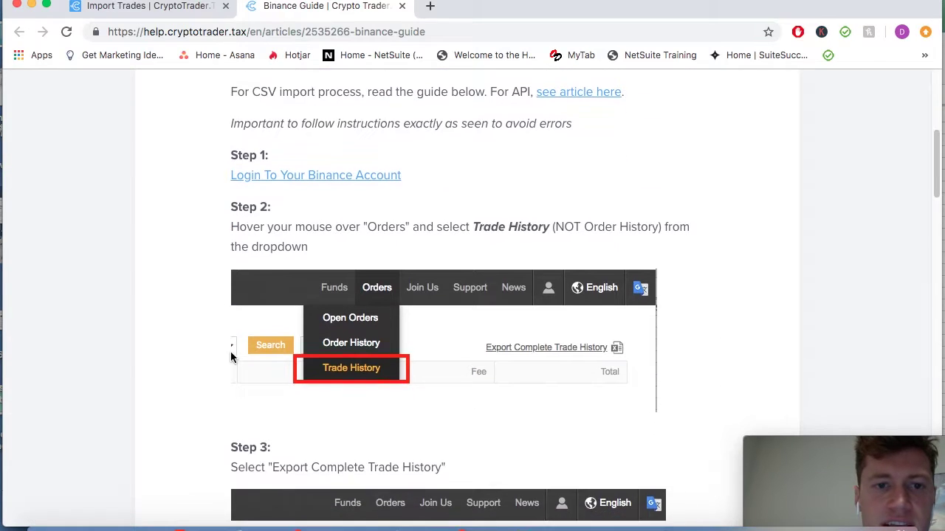
{"action": "scroll", "coordinate": [230, 351], "scroll_direction": "down", "scroll_amount": 3}
{"action": "scroll", "coordinate": [505, 391], "scroll_direction": "down", "scroll_amount": 10}
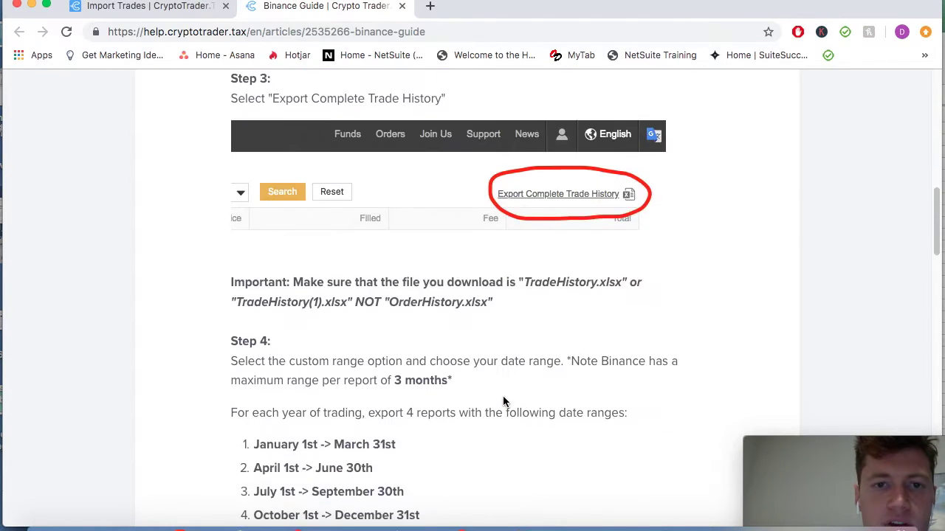
{"action": "left_click", "coordinate": [167, 7]}
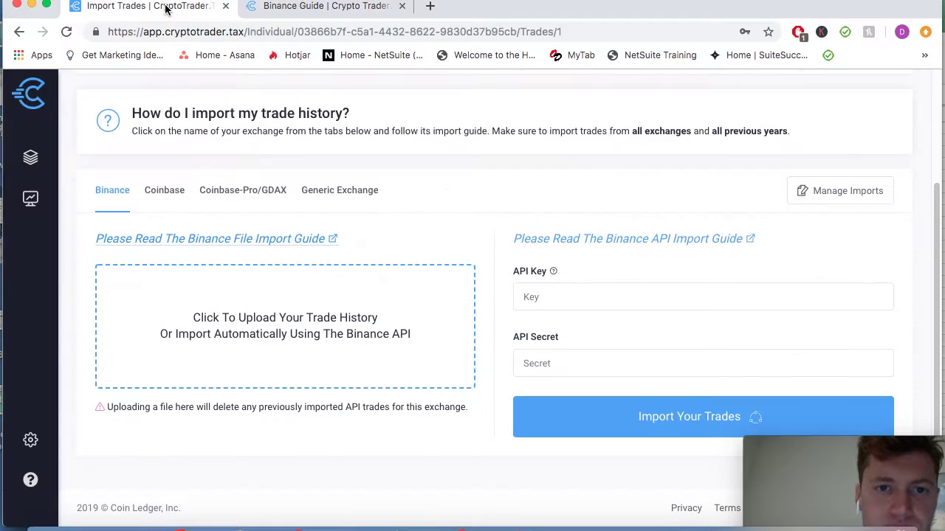
Read the Binance API import guide, then return to the Import Trades tab.
{"action": "left_click", "coordinate": [597, 239]}
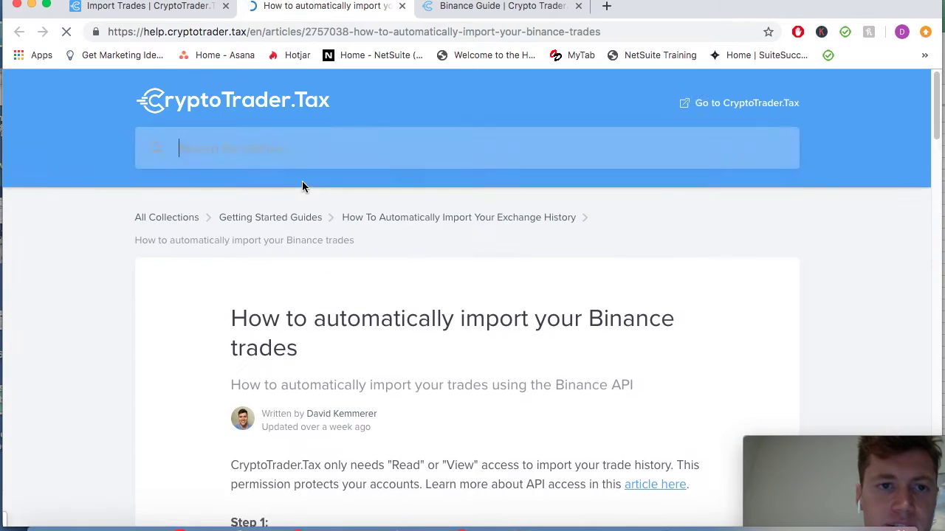
{"action": "scroll", "coordinate": [310, 318], "scroll_direction": "down", "scroll_amount": 15}
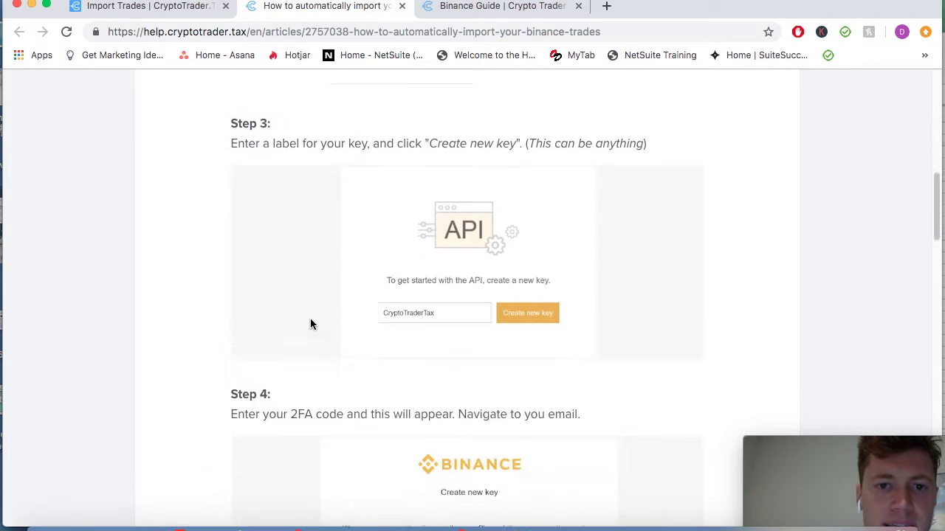
{"action": "scroll", "coordinate": [310, 325], "scroll_direction": "down", "scroll_amount": 5}
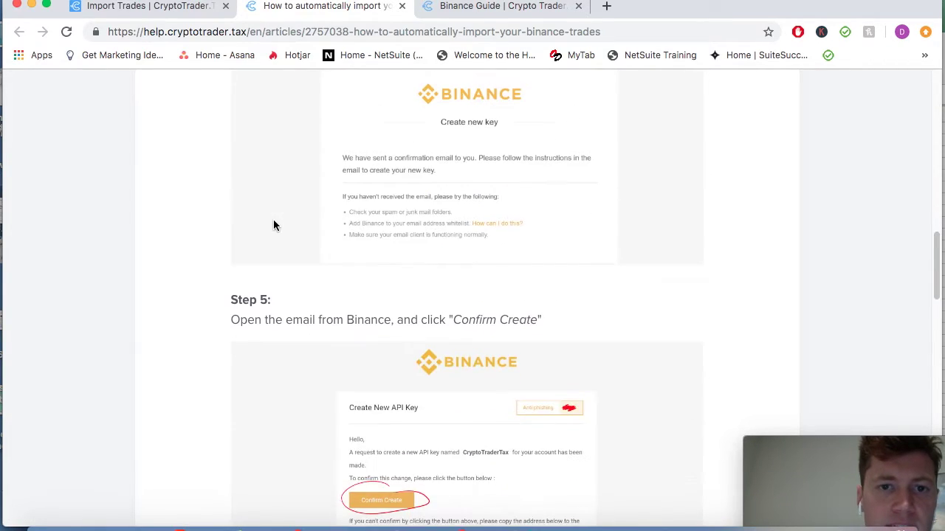
{"action": "scroll", "coordinate": [273, 226], "scroll_direction": "down", "scroll_amount": 7}
{"action": "scroll", "coordinate": [274, 225], "scroll_direction": "up", "scroll_amount": 20}
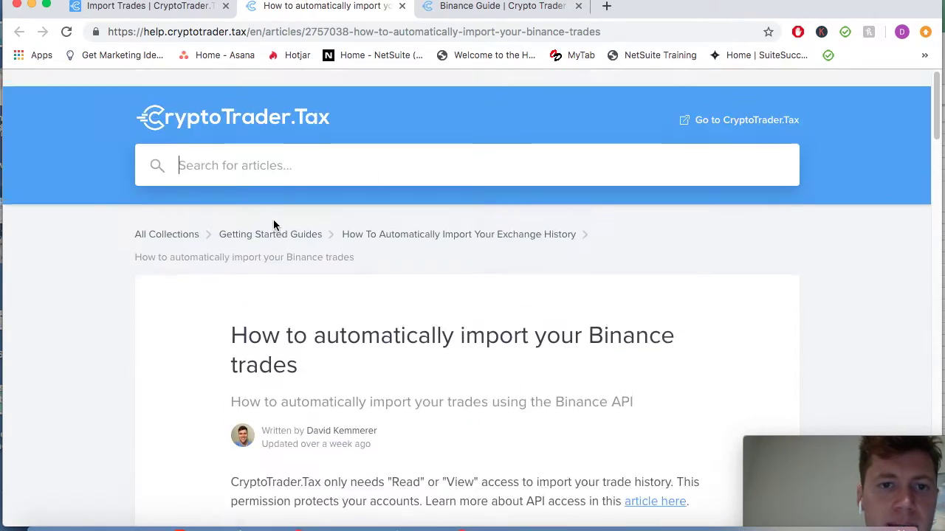
{"action": "key", "text": "ctrl+shift+Tab"}
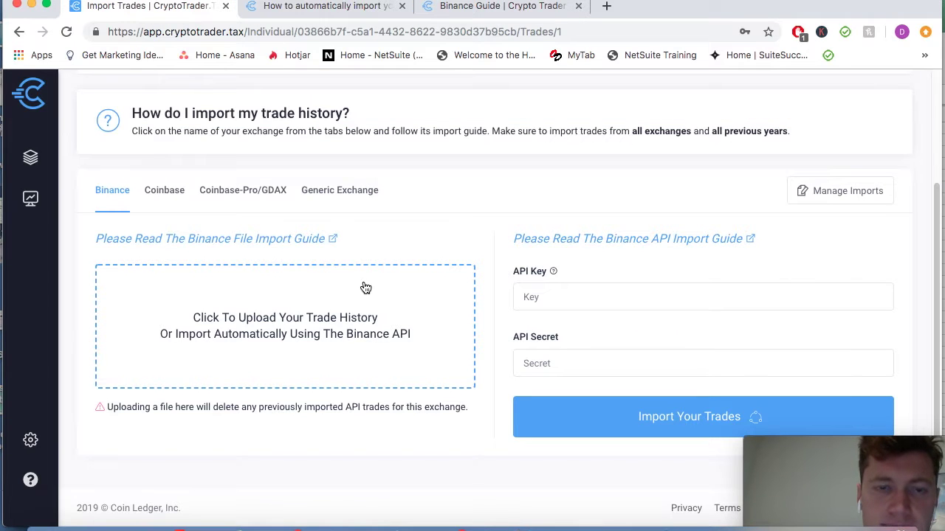
Upload the Binance demo trade file, accept the 3 imported trades, then switch to Coinbase.
{"action": "left_click", "coordinate": [319, 326]}
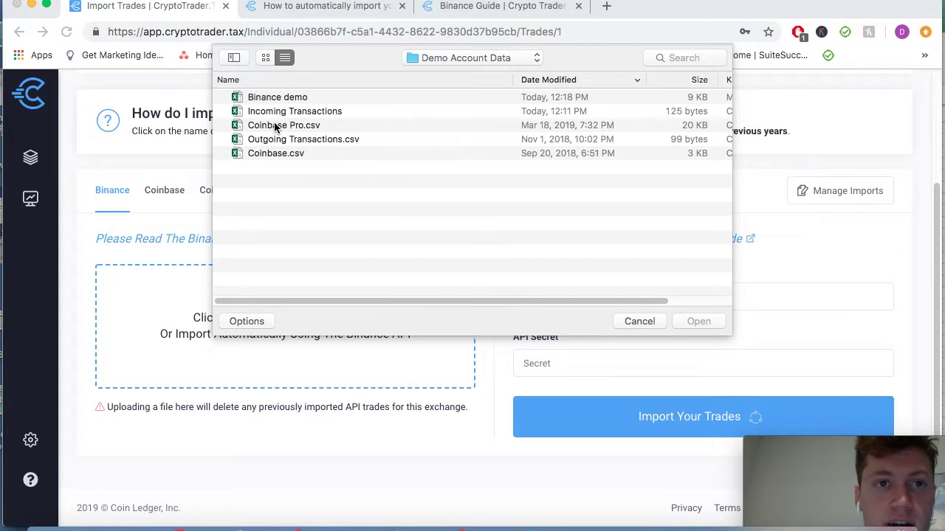
{"action": "double_click", "coordinate": [275, 98]}
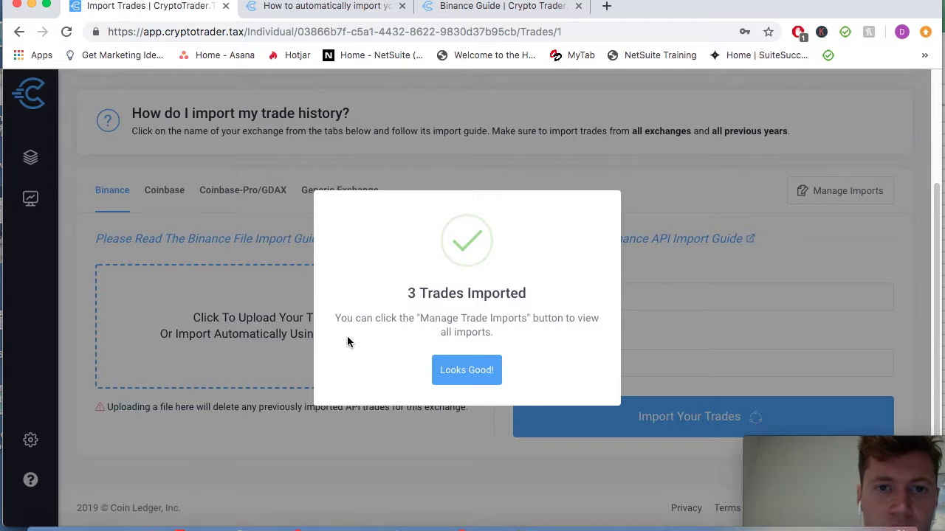
{"action": "left_click", "coordinate": [465, 376]}
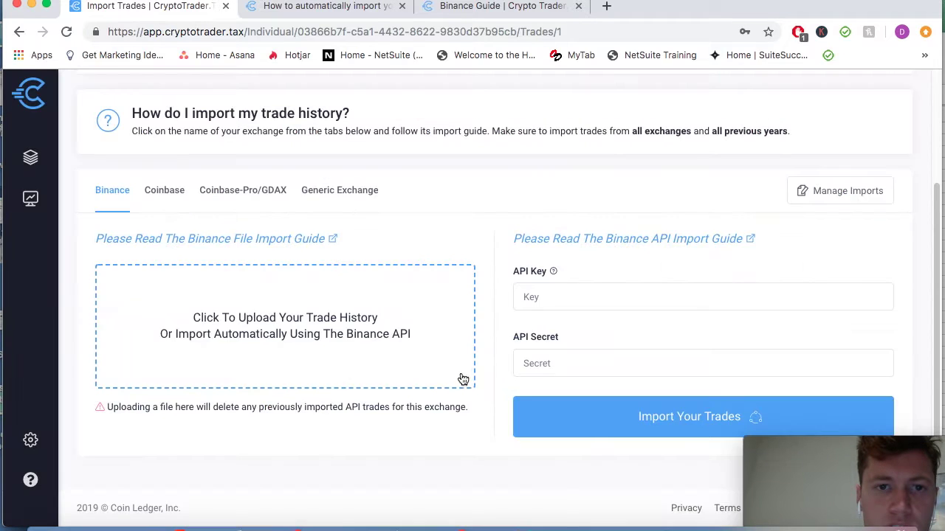
{"action": "scroll", "coordinate": [381, 323], "scroll_direction": "up", "scroll_amount": 3}
{"action": "scroll", "coordinate": [382, 321], "scroll_direction": "down", "scroll_amount": 3}
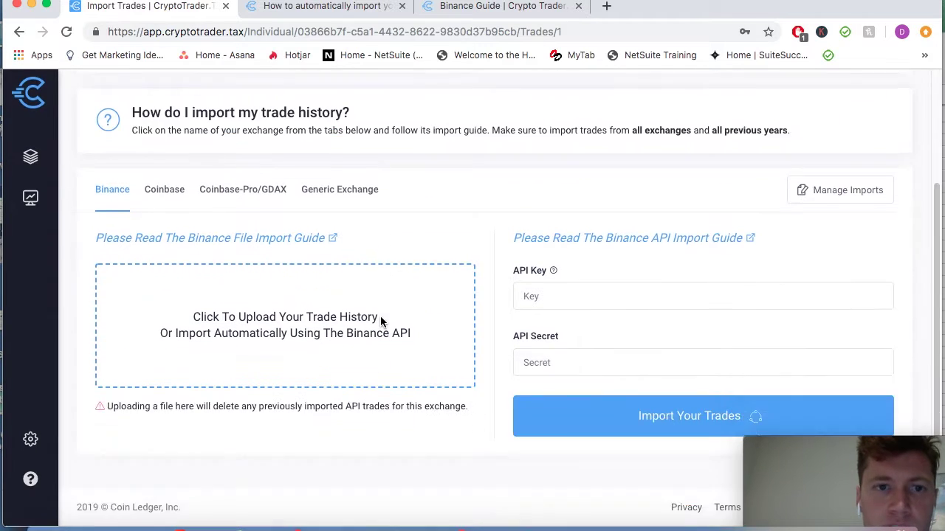
{"action": "left_click", "coordinate": [169, 195]}
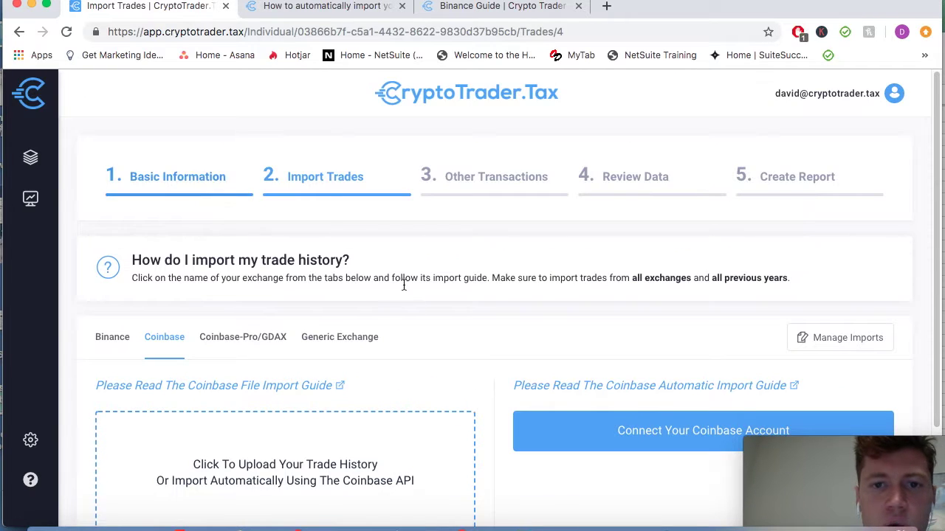
Read the Coinbase guide's six CSV export steps, then return to the import page.
{"action": "scroll", "coordinate": [408, 303], "scroll_direction": "down", "scroll_amount": 3}
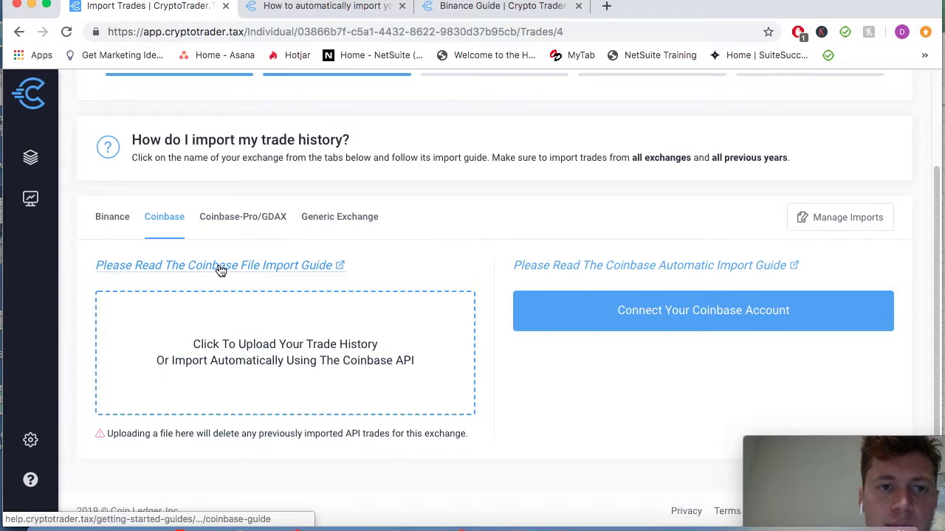
{"action": "scroll", "coordinate": [222, 270], "scroll_direction": "up", "scroll_amount": 1}
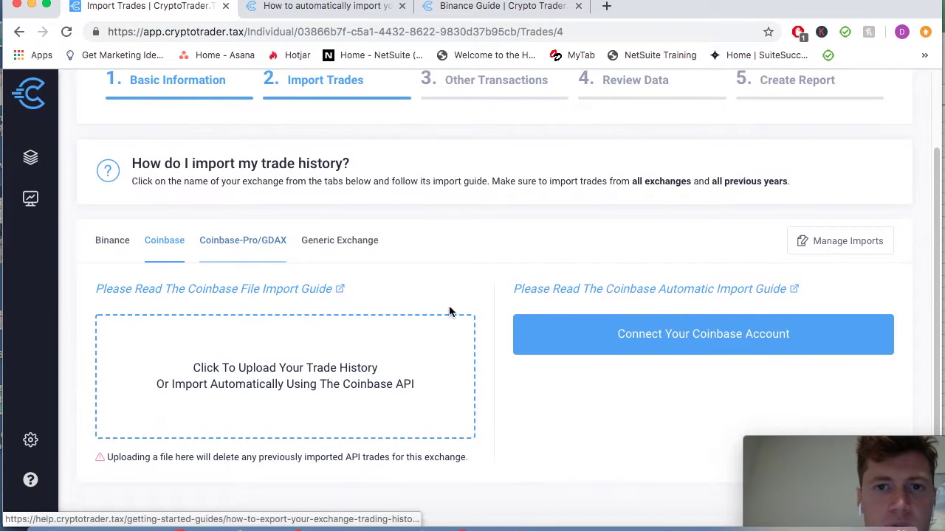
{"action": "left_click", "coordinate": [287, 290]}
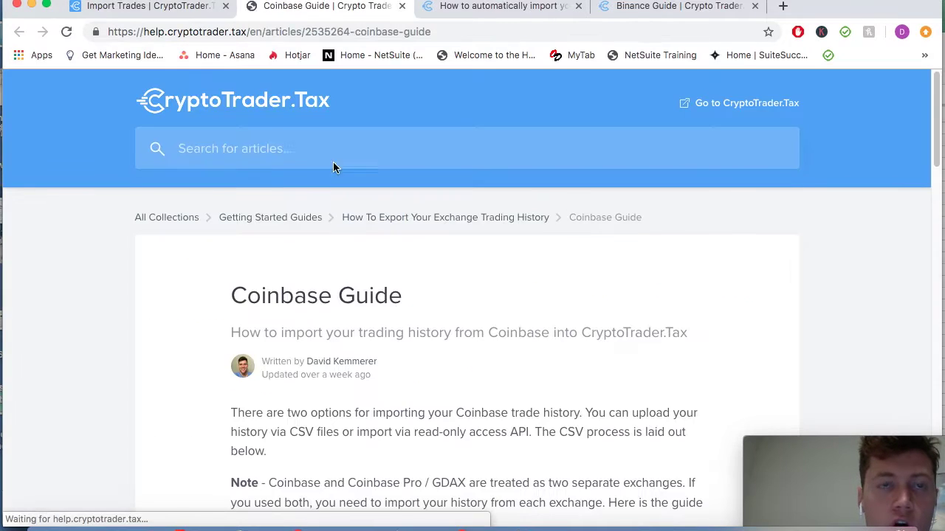
{"action": "scroll", "coordinate": [203, 295], "scroll_direction": "down", "scroll_amount": 10}
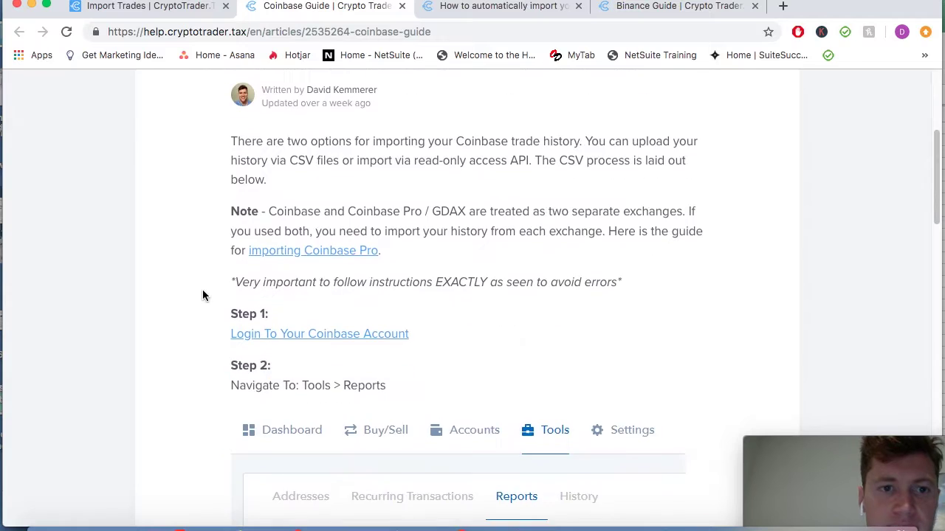
{"action": "scroll", "coordinate": [203, 295], "scroll_direction": "down", "scroll_amount": 15}
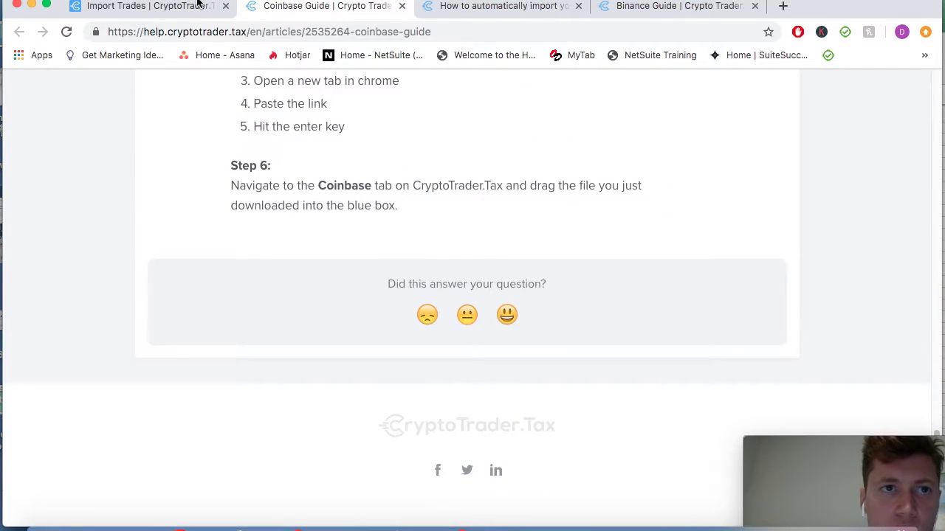
{"action": "left_click", "coordinate": [148, 5]}
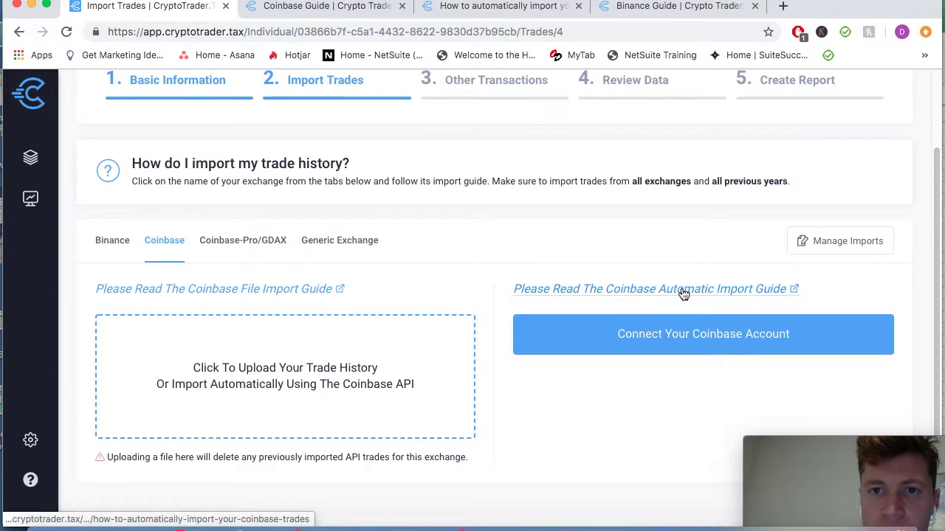
Upload Coinbase.csv and confirm the 20 imported Coinbase trades.
{"action": "scroll", "coordinate": [521, 266], "scroll_direction": "down", "scroll_amount": 1}
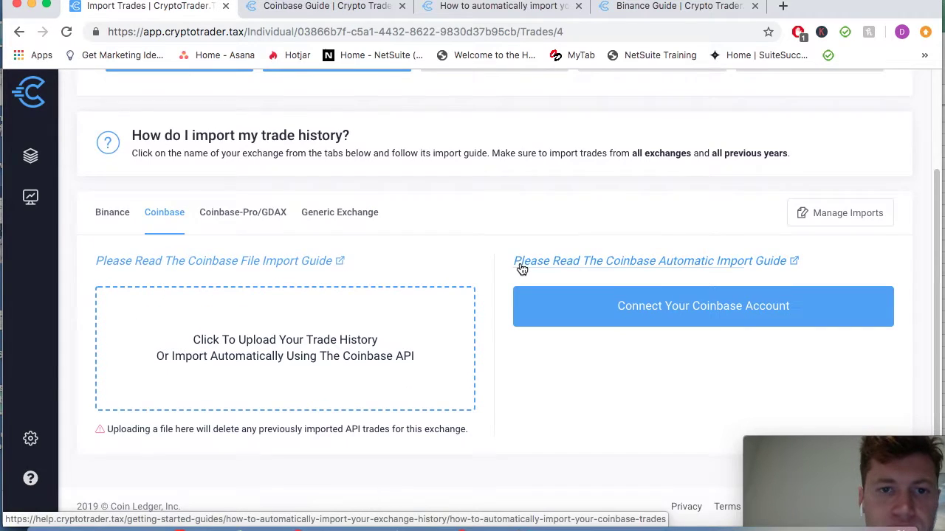
{"action": "left_click", "coordinate": [317, 331]}
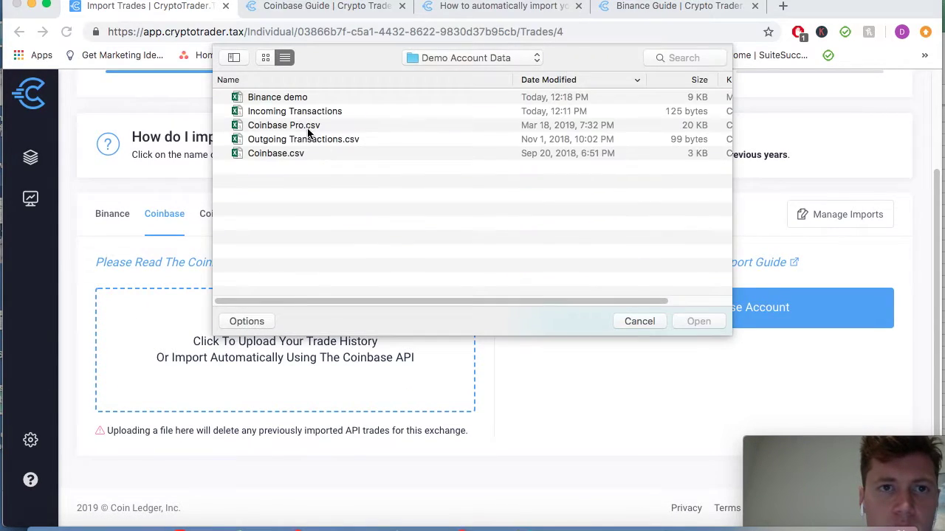
{"action": "double_click", "coordinate": [289, 153]}
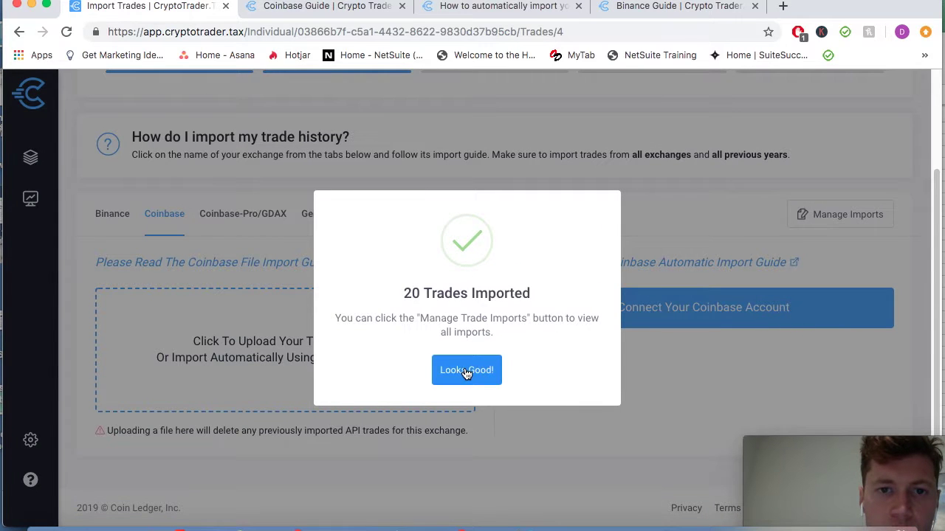
{"action": "left_click", "coordinate": [467, 371]}
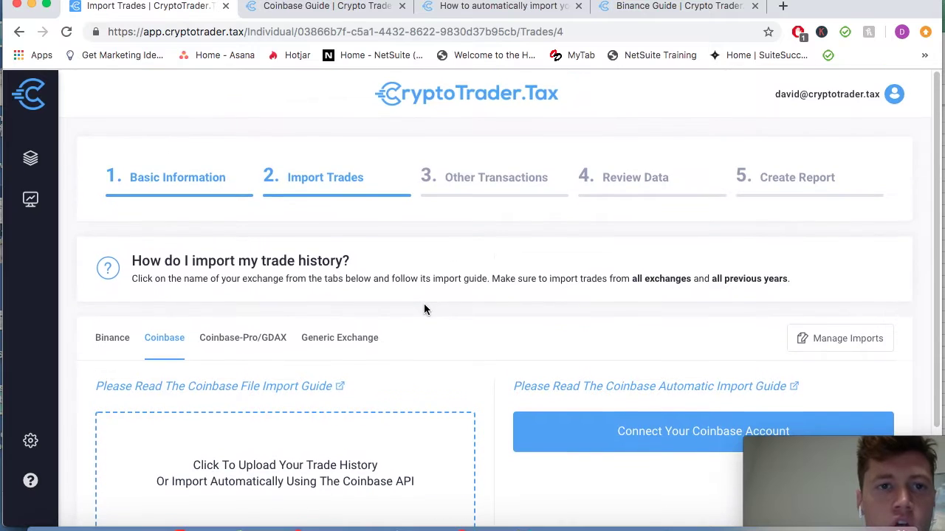
Upload Coinbase Pro.csv on the Coinbase-Pro/GDAX tab, confirming 217 imported trades.
{"action": "left_click", "coordinate": [253, 337]}
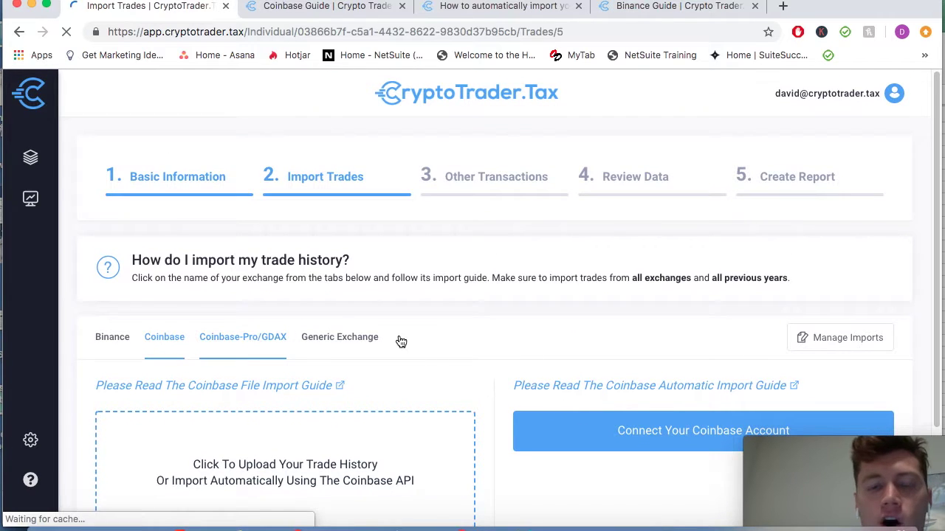
{"action": "scroll", "coordinate": [399, 340], "scroll_direction": "down", "scroll_amount": 2}
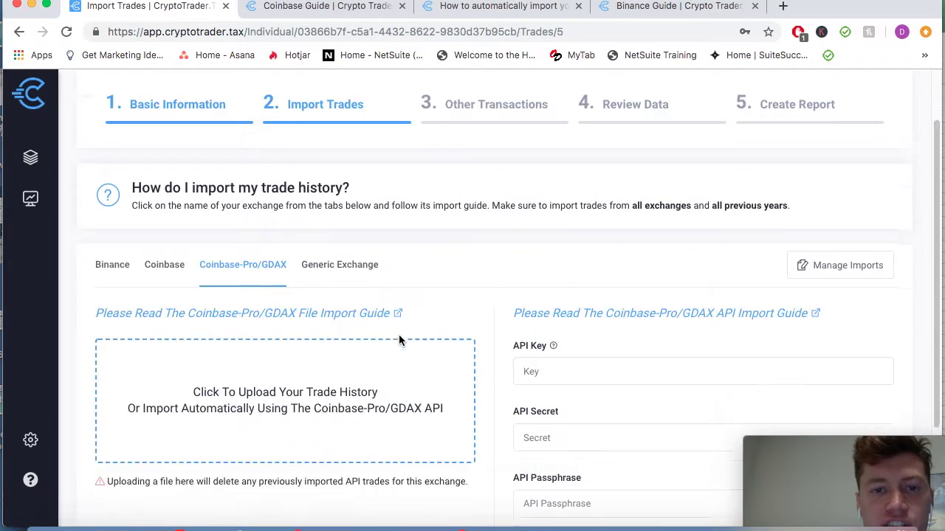
{"action": "scroll", "coordinate": [330, 344], "scroll_direction": "down", "scroll_amount": 1}
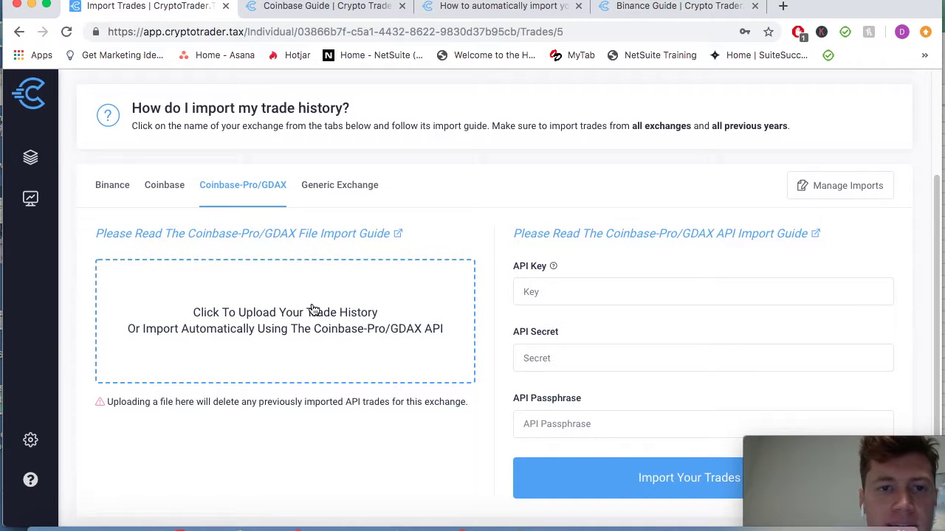
{"action": "left_click", "coordinate": [314, 308]}
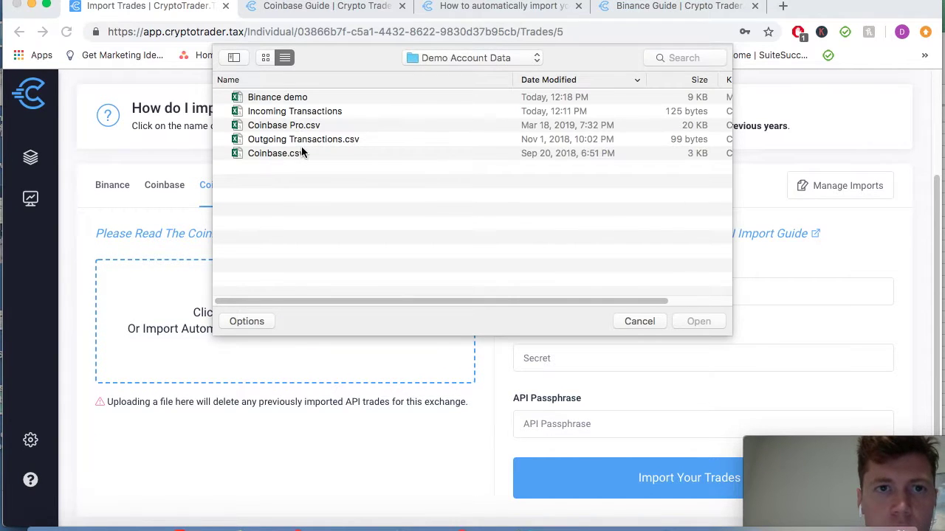
{"action": "double_click", "coordinate": [308, 127]}
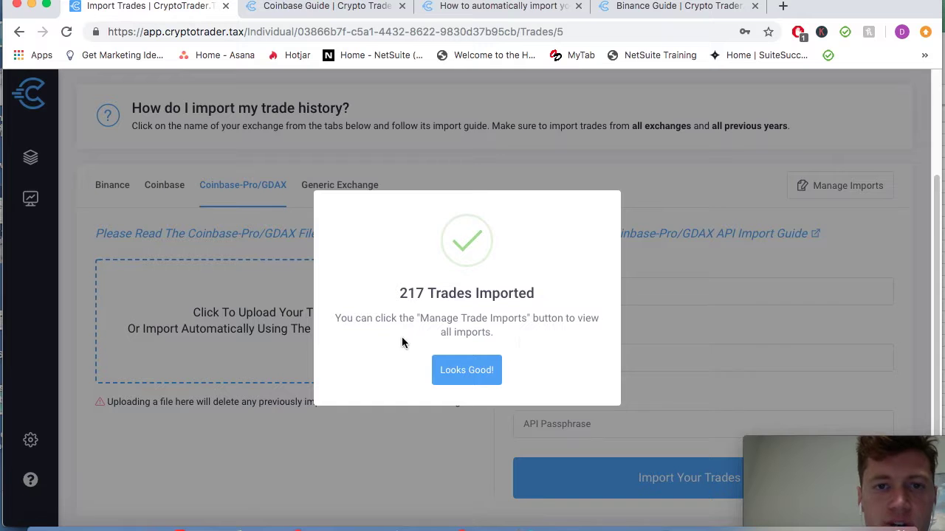
{"action": "left_click", "coordinate": [470, 378]}
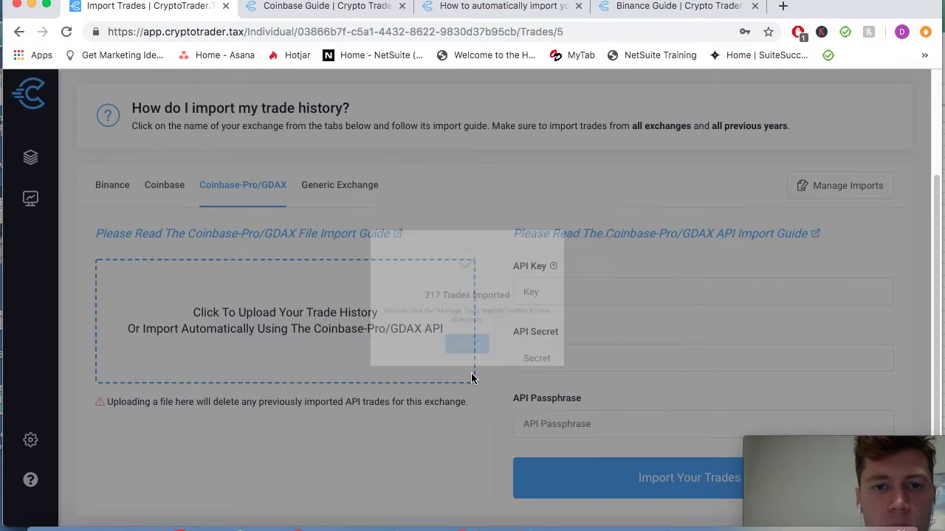
Continue to step 3, Other Transactions.
{"action": "scroll", "coordinate": [422, 360], "scroll_direction": "up", "scroll_amount": 3}
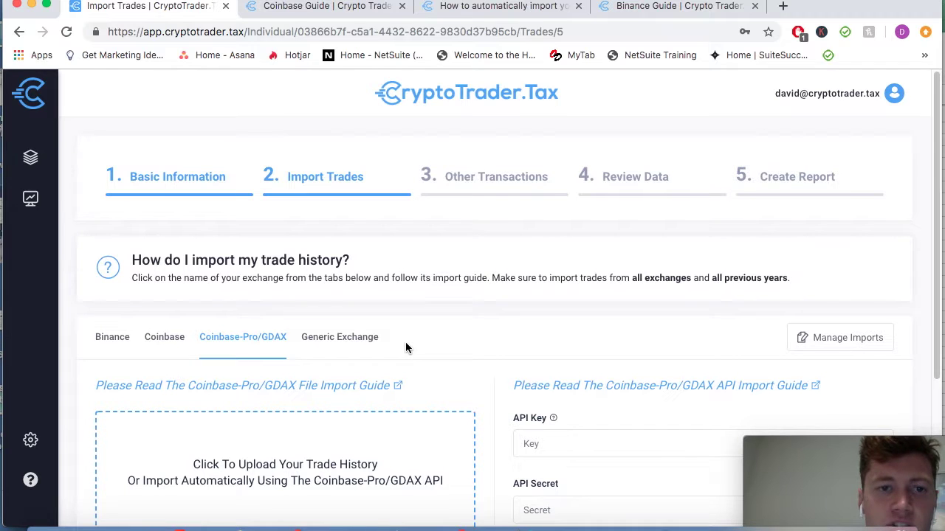
{"action": "scroll", "coordinate": [406, 341], "scroll_direction": "down", "scroll_amount": 2}
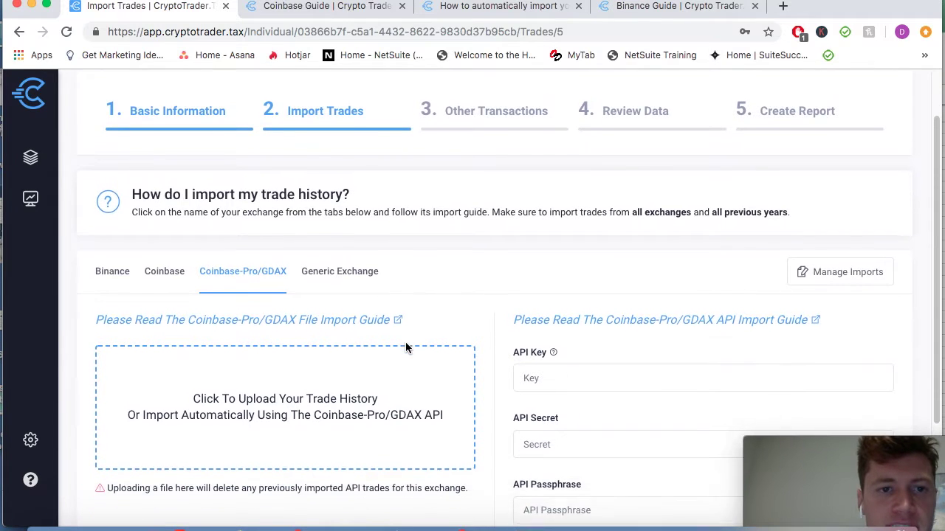
{"action": "scroll", "coordinate": [406, 342], "scroll_direction": "up", "scroll_amount": 2}
{"action": "left_click", "coordinate": [481, 189]}
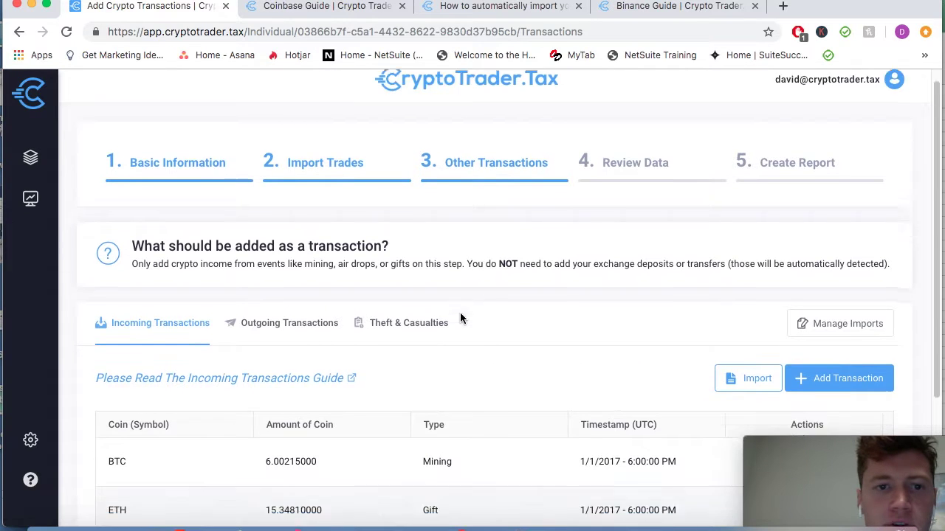
{"action": "scroll", "coordinate": [459, 318], "scroll_direction": "down", "scroll_amount": 1}
Delete the Incoming Transactions.csv and Outgoing Transactions.csv imports under Manage Imports.
{"action": "left_click", "coordinate": [829, 303]}
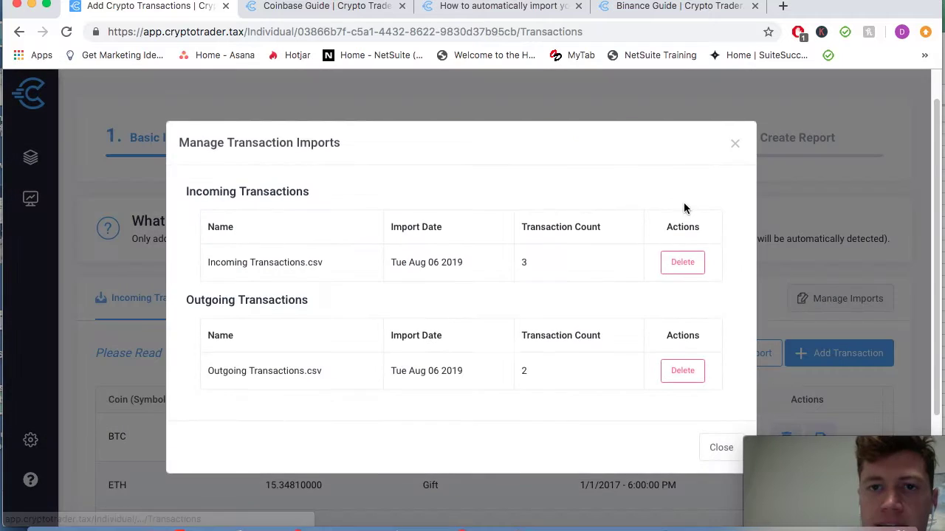
{"action": "left_click", "coordinate": [681, 263]}
{"action": "left_click", "coordinate": [682, 318]}
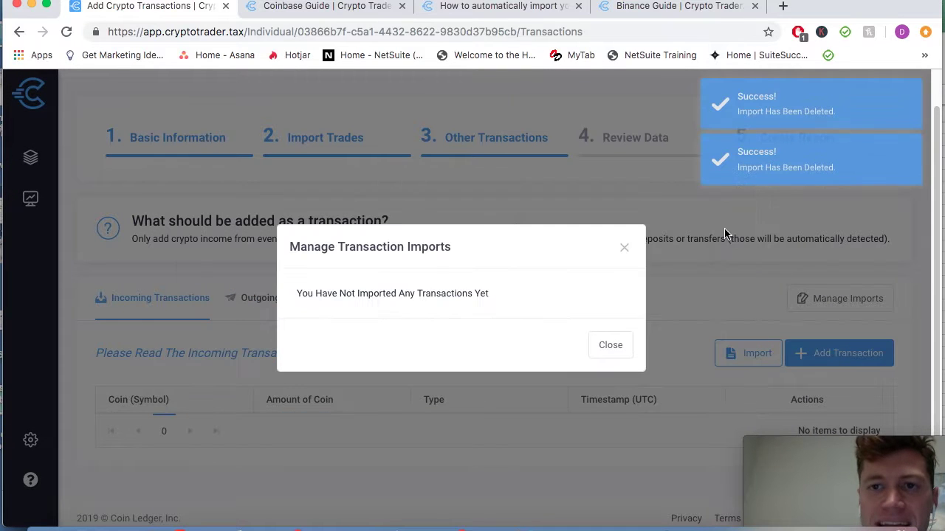
{"action": "left_click", "coordinate": [624, 249]}
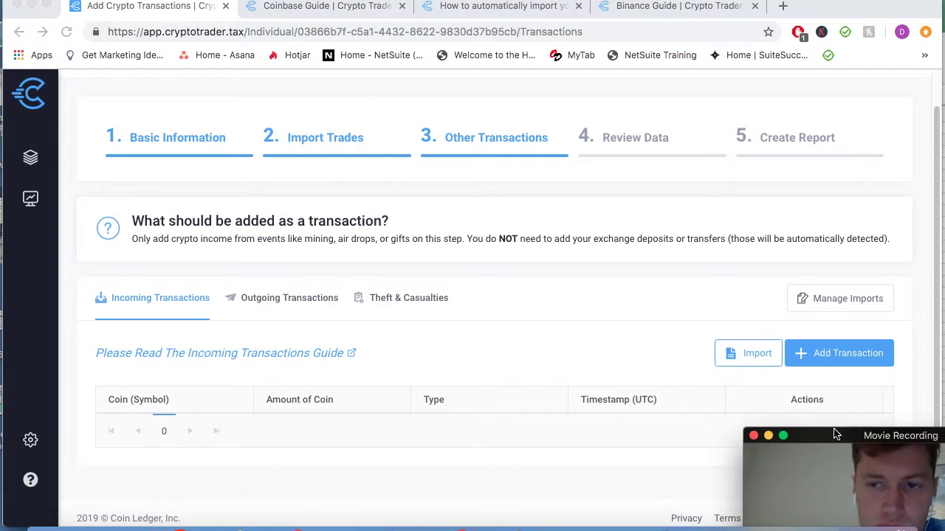
{"action": "left_click_drag", "start_coordinate": [837, 436], "coordinate": [839, 407]}
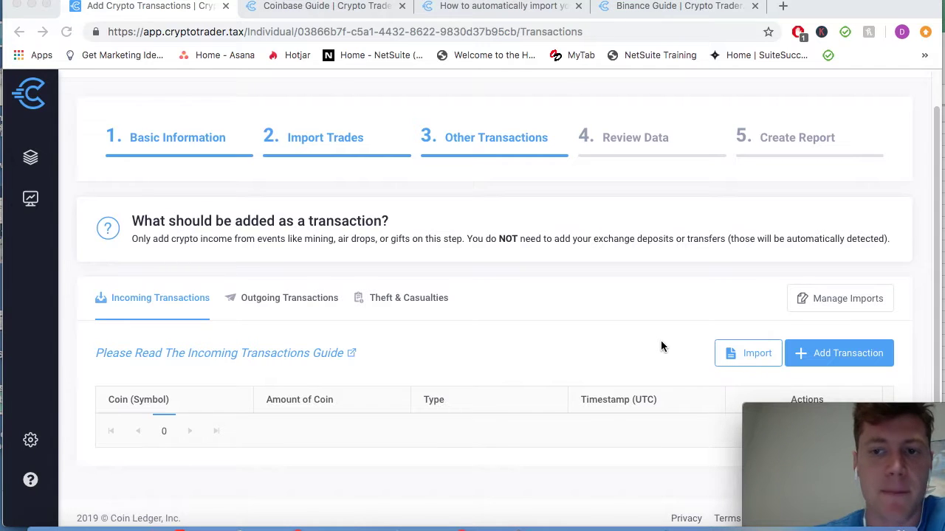
Add a test BTC incoming transaction of 0.004657, then delete the BTC row.
{"action": "scroll", "coordinate": [502, 325], "scroll_direction": "down", "scroll_amount": 1}
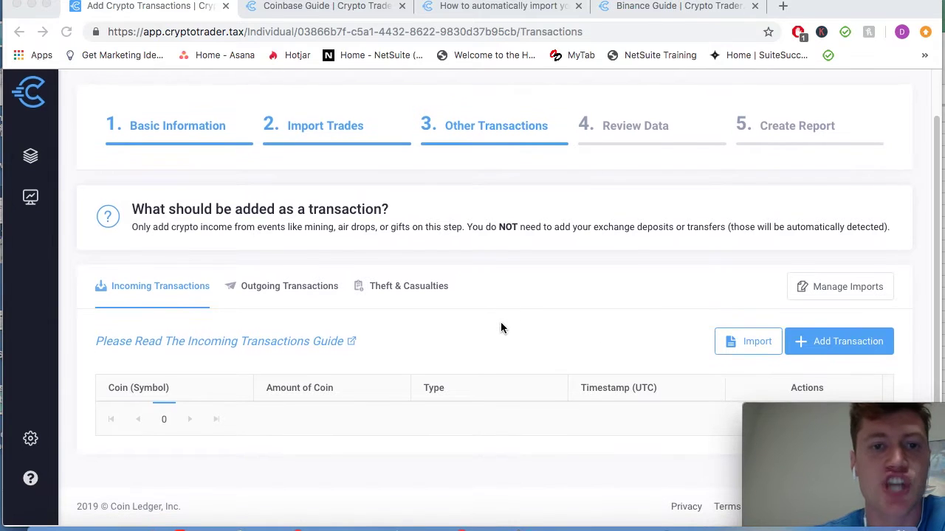
{"action": "left_click", "coordinate": [825, 344]}
{"action": "scroll", "coordinate": [339, 354], "scroll_direction": "down", "scroll_amount": 3}
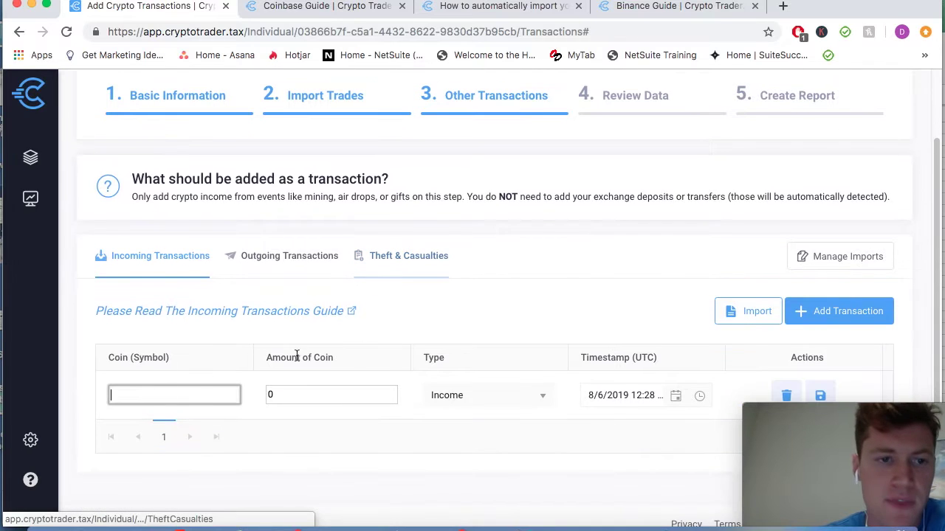
{"action": "left_click", "coordinate": [190, 388]}
{"action": "type", "text": "BTC"}
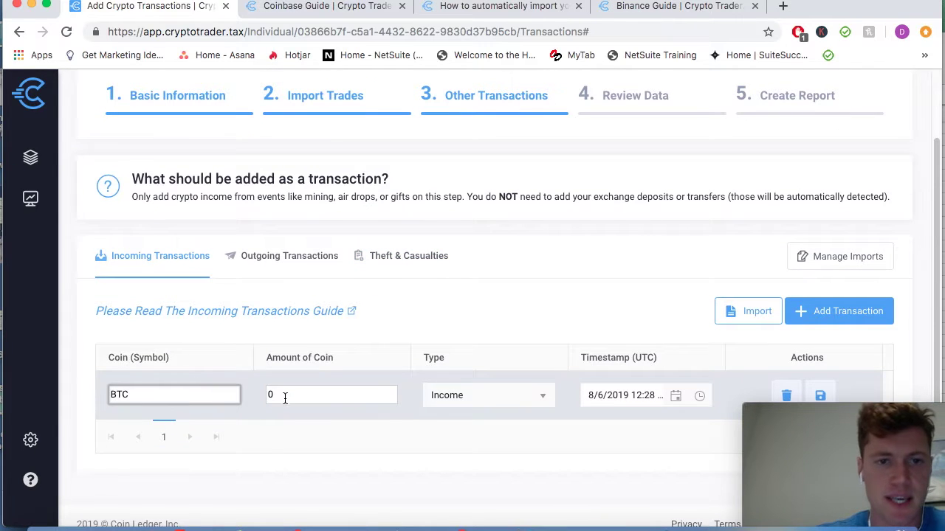
{"action": "left_click", "coordinate": [285, 397]}
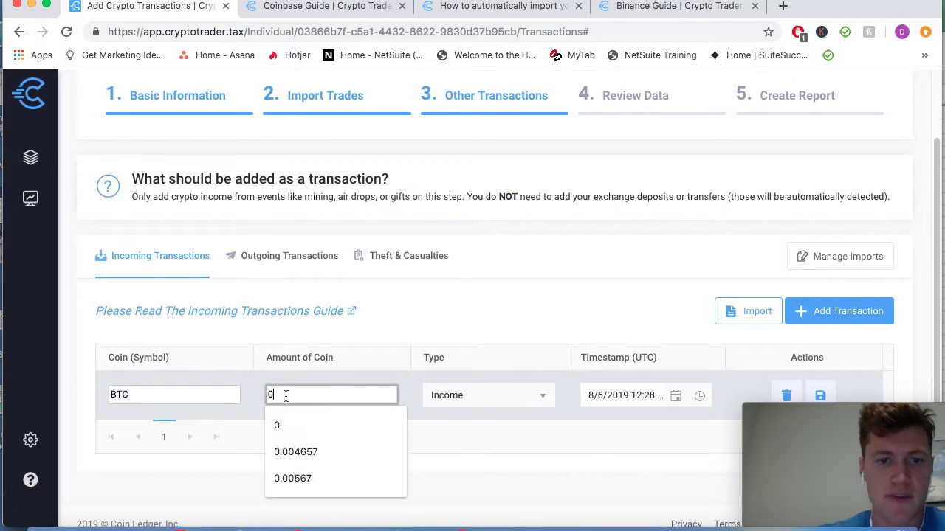
{"action": "left_click", "coordinate": [299, 451]}
{"action": "left_click", "coordinate": [451, 399]}
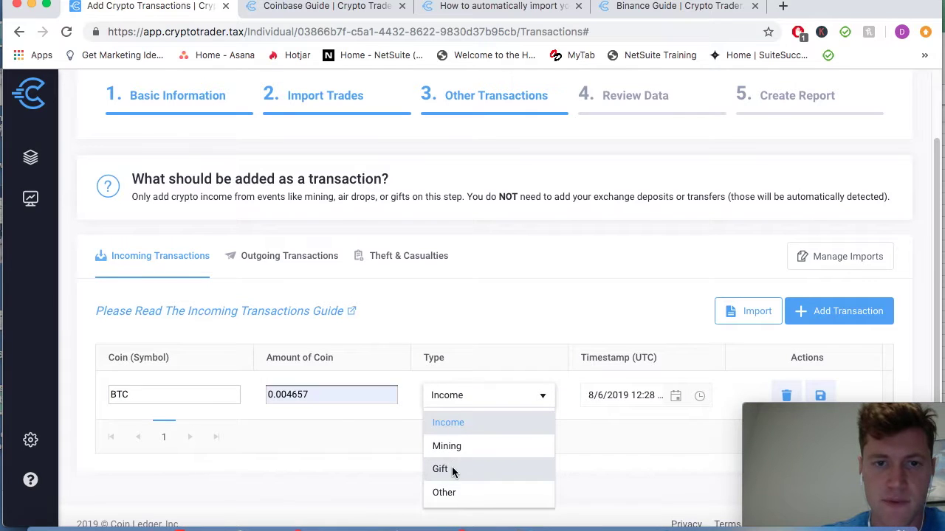
{"action": "left_click", "coordinate": [786, 395]}
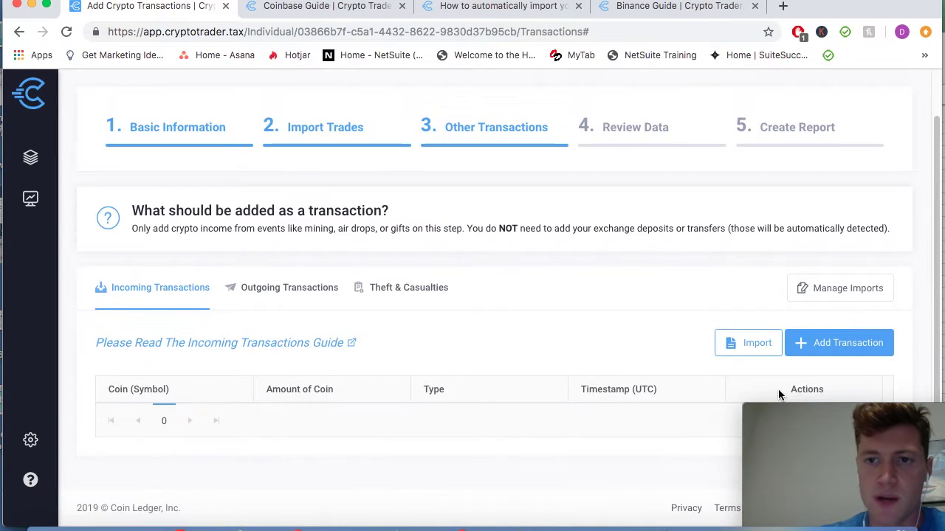
Import the Incoming Transactions file: BTC 6.00215 mining, LTC 2.047 mining, ETH 15.3481 gift.
{"action": "left_click", "coordinate": [745, 354]}
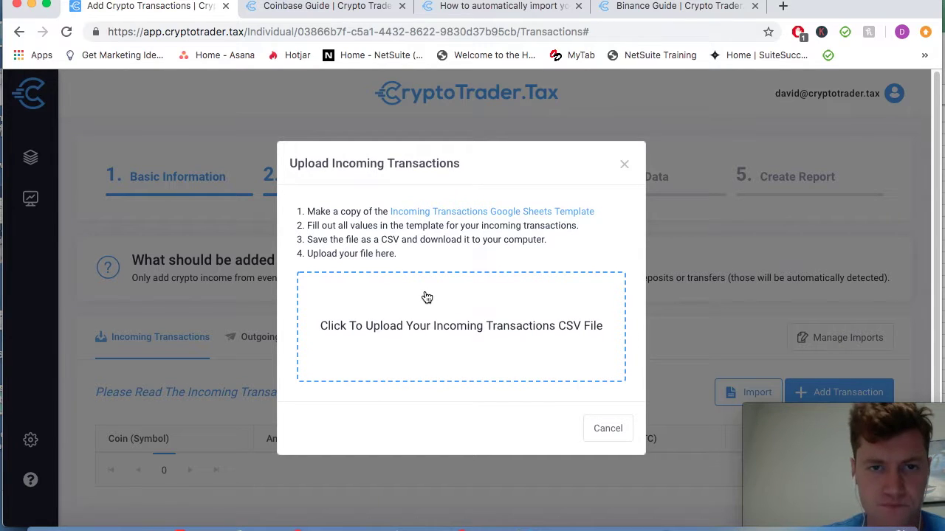
{"action": "left_click", "coordinate": [411, 334]}
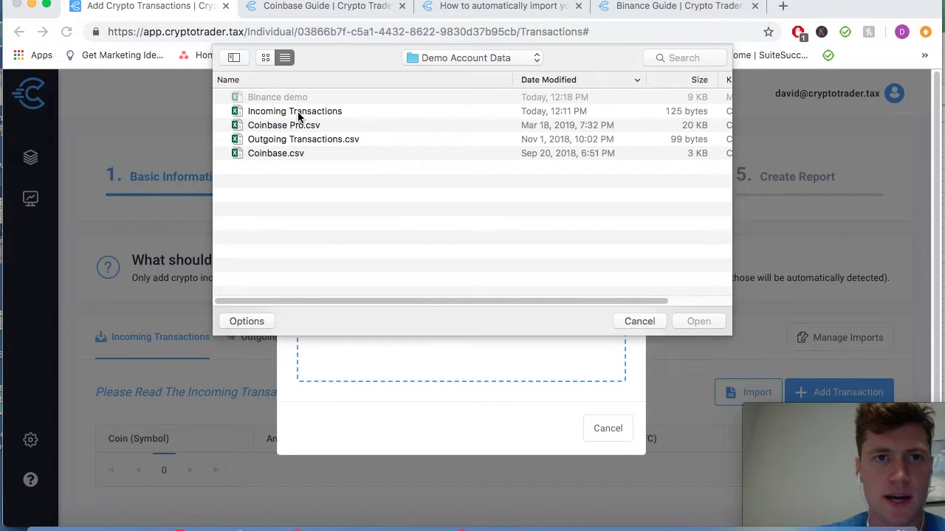
{"action": "double_click", "coordinate": [298, 111]}
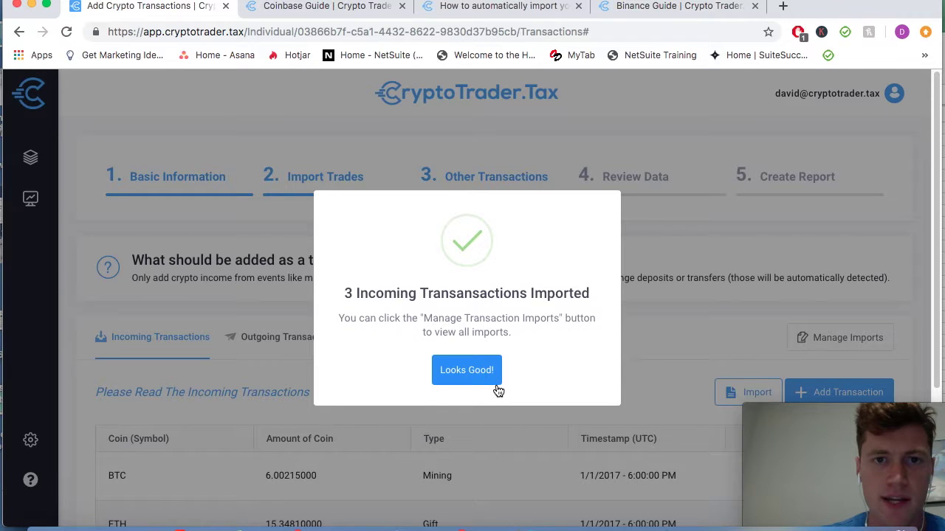
{"action": "left_click", "coordinate": [494, 385]}
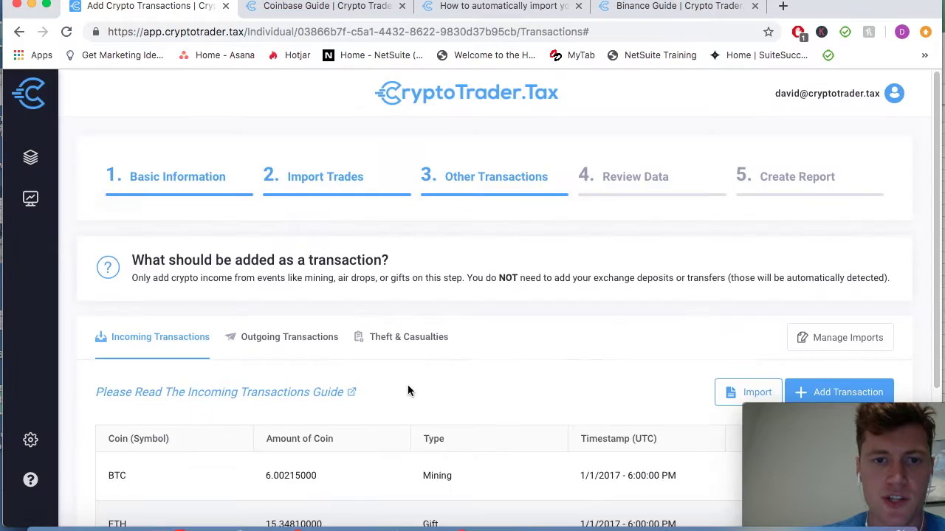
{"action": "scroll", "coordinate": [407, 385], "scroll_direction": "down", "scroll_amount": 3}
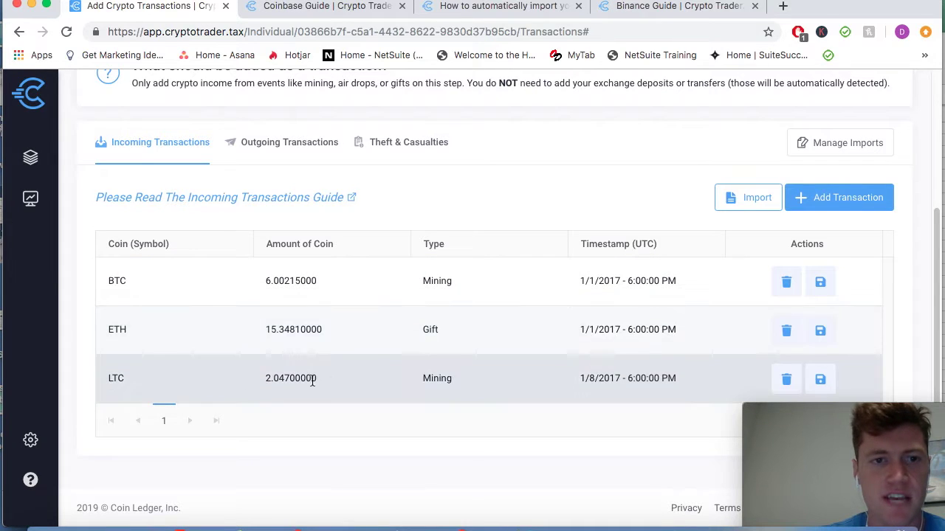
{"action": "scroll", "coordinate": [446, 369], "scroll_direction": "up", "scroll_amount": 5}
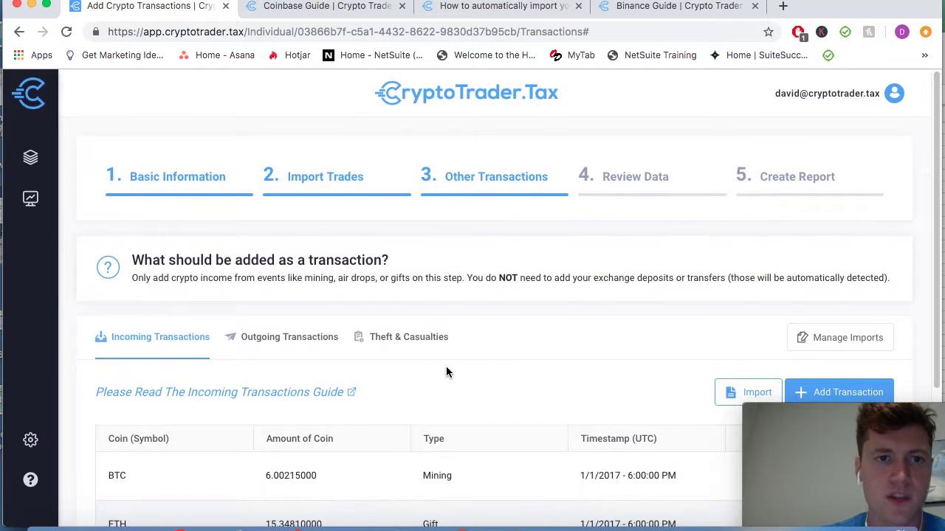
{"action": "scroll", "coordinate": [445, 366], "scroll_direction": "down", "scroll_amount": 3}
{"action": "scroll", "coordinate": [445, 366], "scroll_direction": "up", "scroll_amount": 3}
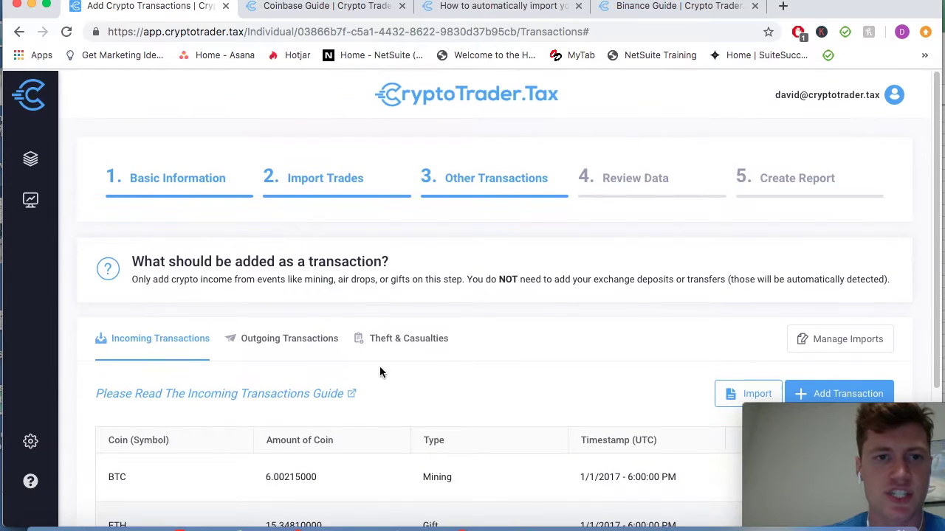
Import Outgoing Transactions.csv: BTC 0.00215 payment and ETH 5.3481 gift, both dated 5/1/2017.
{"action": "left_click", "coordinate": [293, 347]}
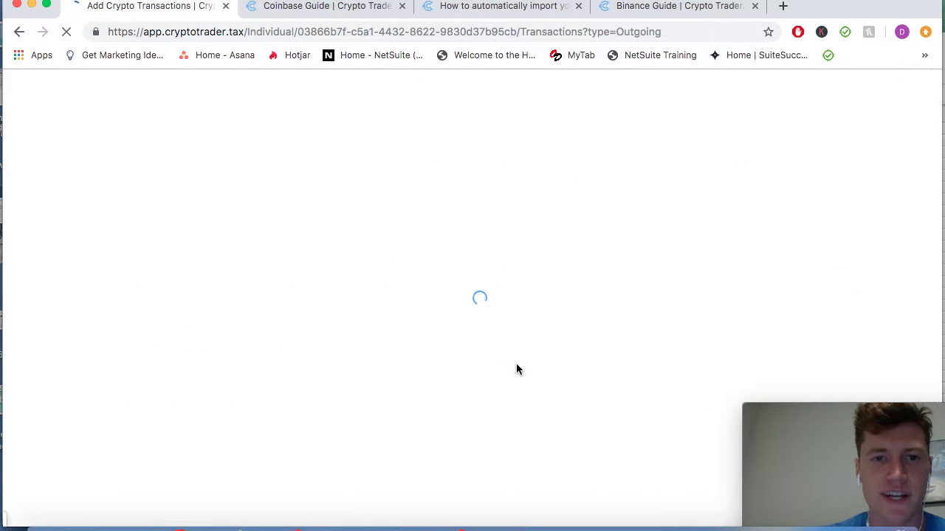
{"action": "scroll", "coordinate": [516, 369], "scroll_direction": "down", "scroll_amount": 2}
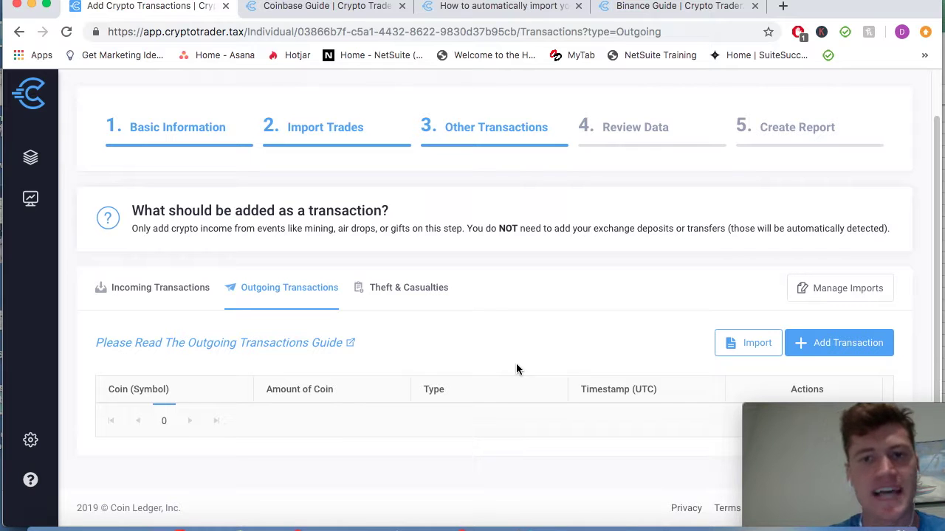
{"action": "scroll", "coordinate": [516, 369], "scroll_direction": "up", "scroll_amount": 2}
{"action": "scroll", "coordinate": [516, 369], "scroll_direction": "down", "scroll_amount": 2}
{"action": "left_click", "coordinate": [730, 347]}
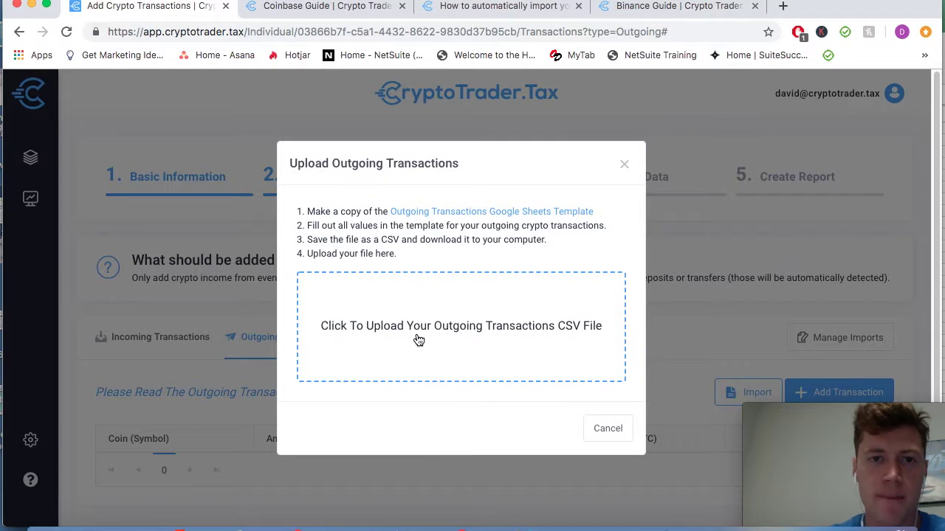
{"action": "left_click", "coordinate": [419, 340]}
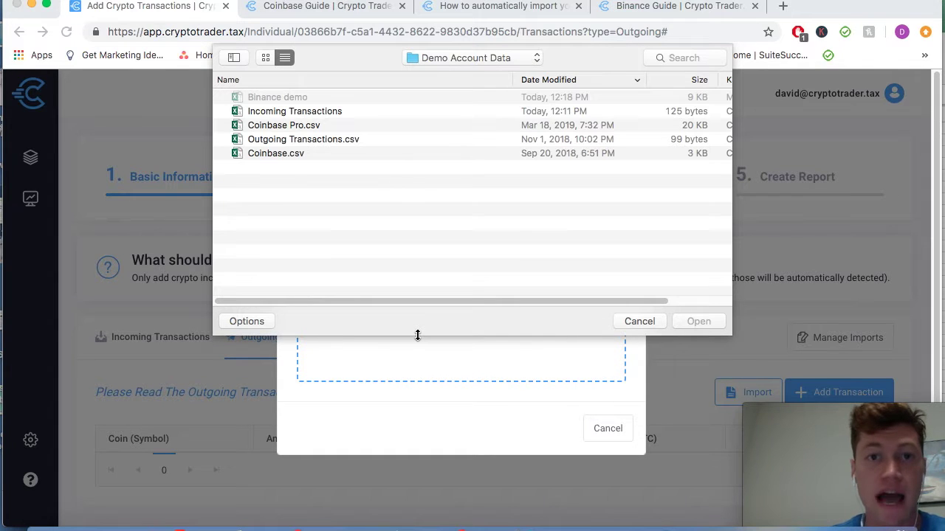
{"action": "double_click", "coordinate": [309, 139]}
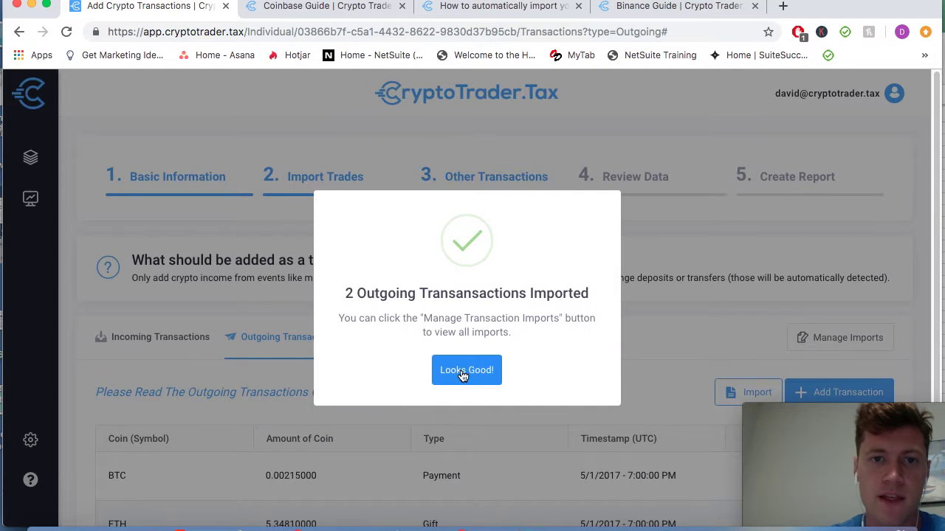
{"action": "left_click", "coordinate": [463, 373]}
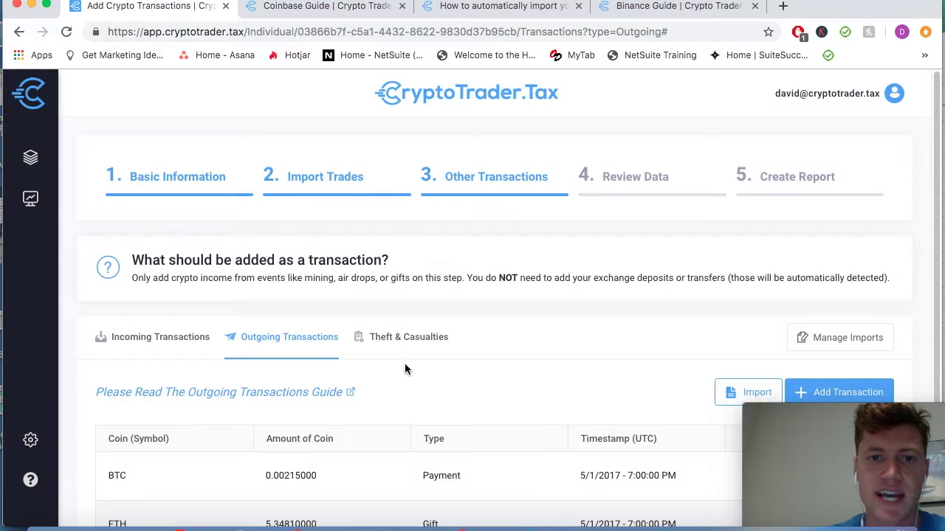
{"action": "scroll", "coordinate": [405, 363], "scroll_direction": "down", "scroll_amount": 3}
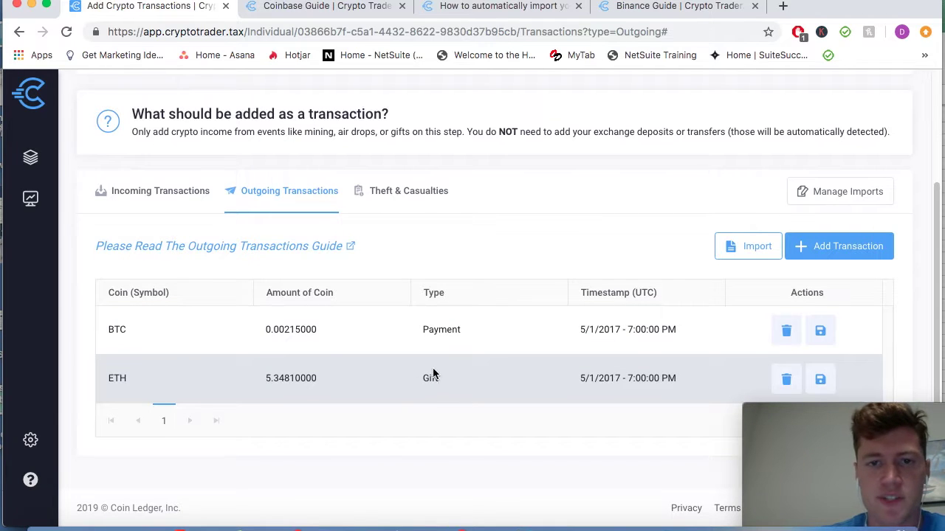
{"action": "scroll", "coordinate": [484, 357], "scroll_direction": "up", "scroll_amount": 3}
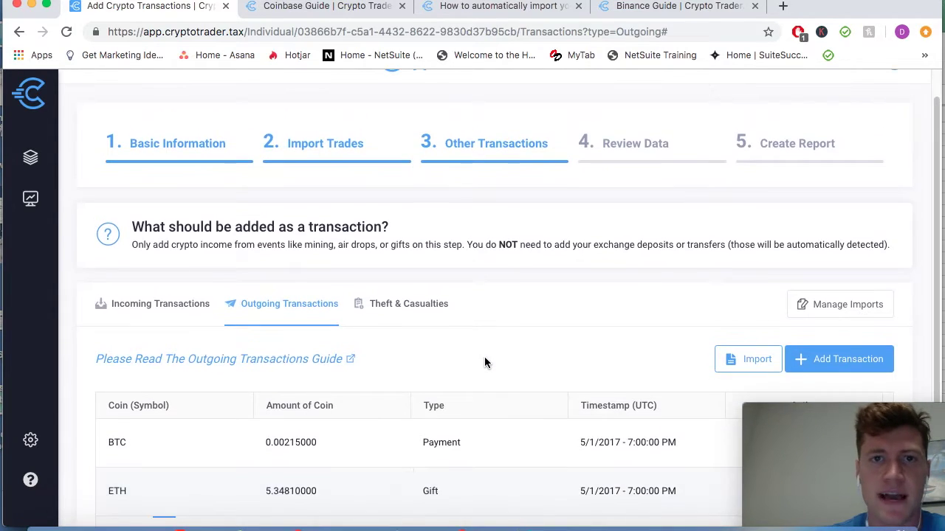
{"action": "scroll", "coordinate": [485, 361], "scroll_direction": "up", "scroll_amount": 1}
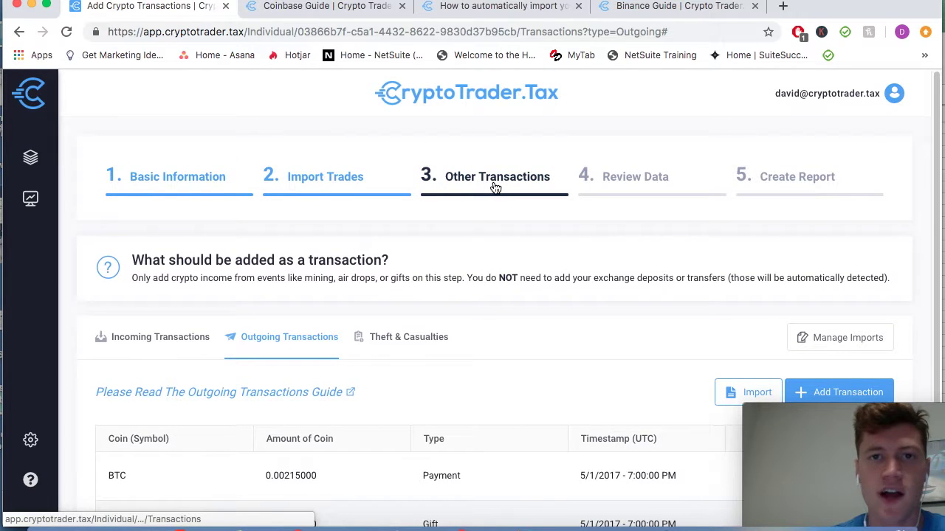
Go to Review Data and scroll through the Review All Trades list.
{"action": "left_click", "coordinate": [654, 191]}
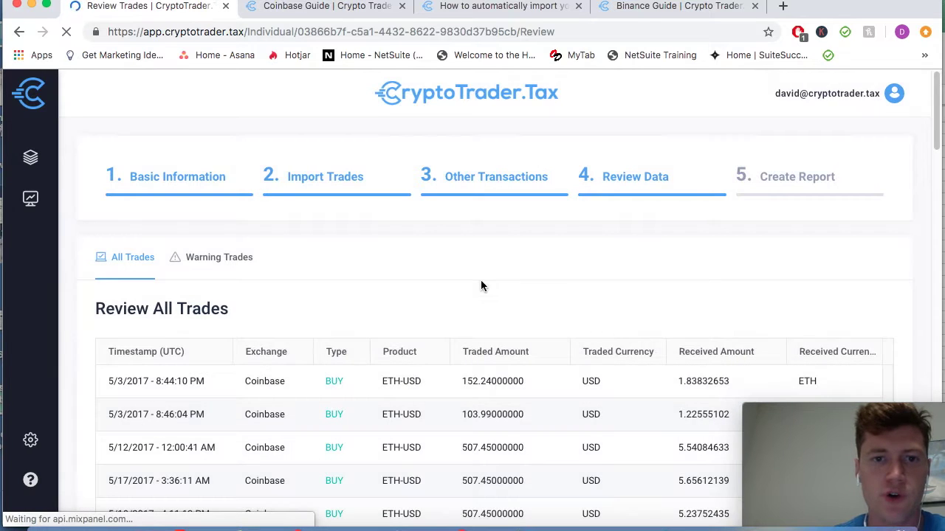
{"action": "scroll", "coordinate": [432, 280], "scroll_direction": "down", "scroll_amount": 2}
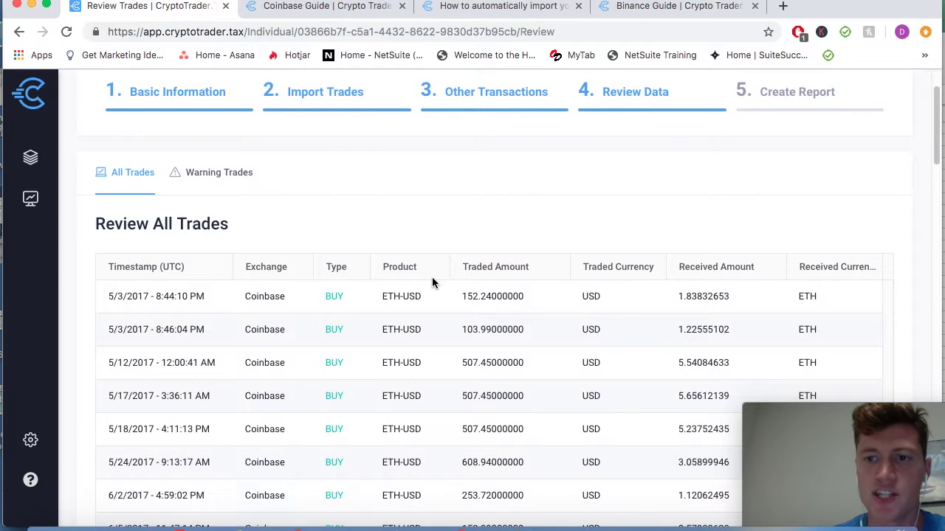
{"action": "scroll", "coordinate": [433, 280], "scroll_direction": "down", "scroll_amount": 2}
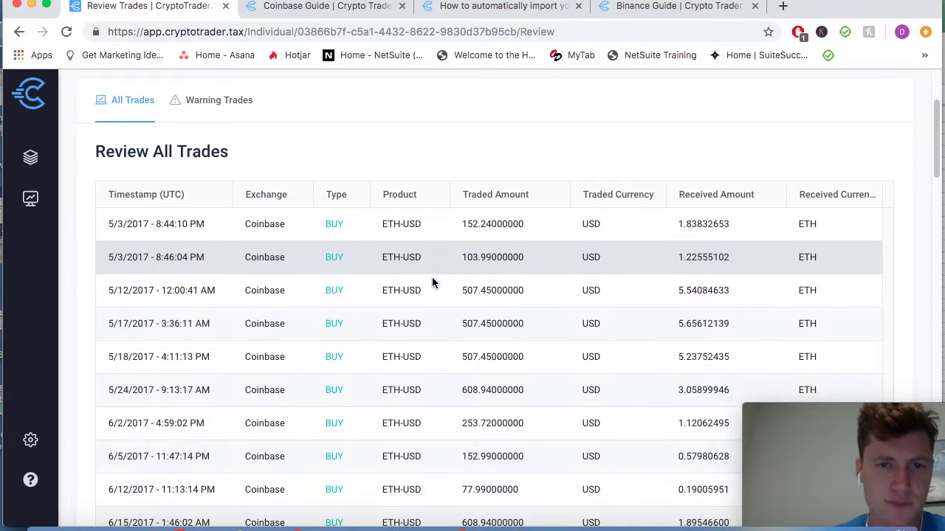
{"action": "scroll", "coordinate": [299, 227], "scroll_direction": "down", "scroll_amount": 20}
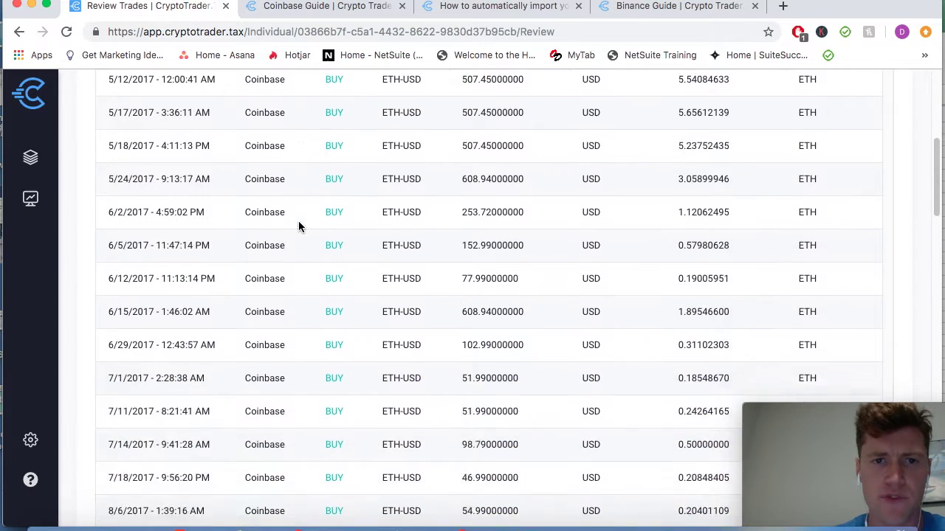
{"action": "scroll", "coordinate": [299, 227], "scroll_direction": "down", "scroll_amount": 7}
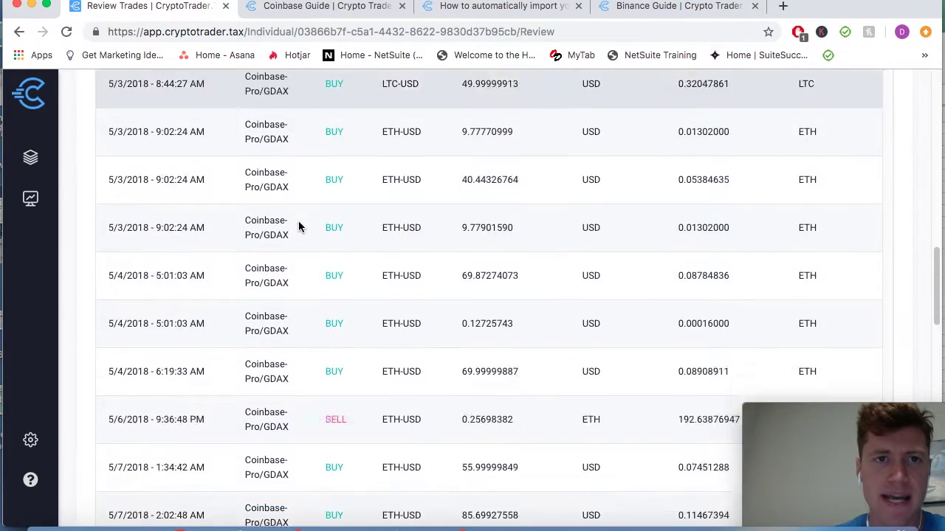
{"action": "scroll", "coordinate": [299, 225], "scroll_direction": "up", "scroll_amount": 3}
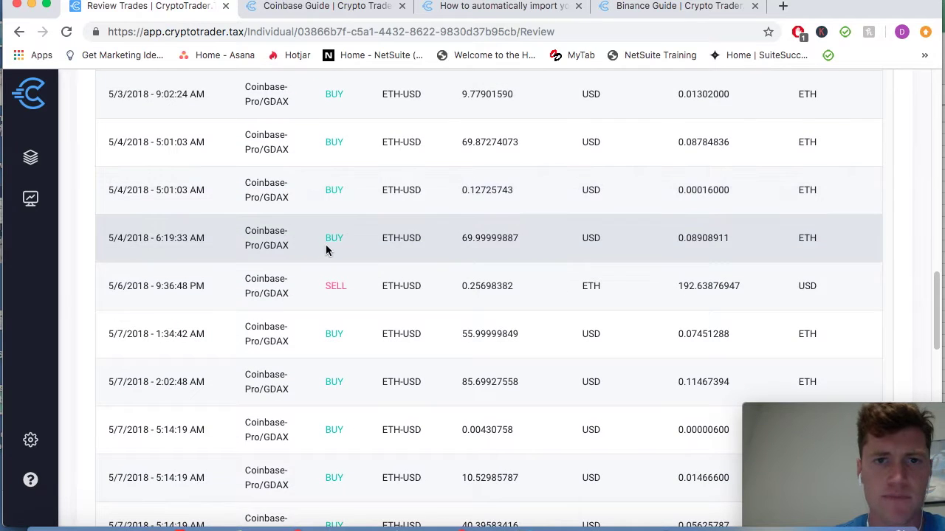
{"action": "scroll", "coordinate": [327, 249], "scroll_direction": "down", "scroll_amount": 3}
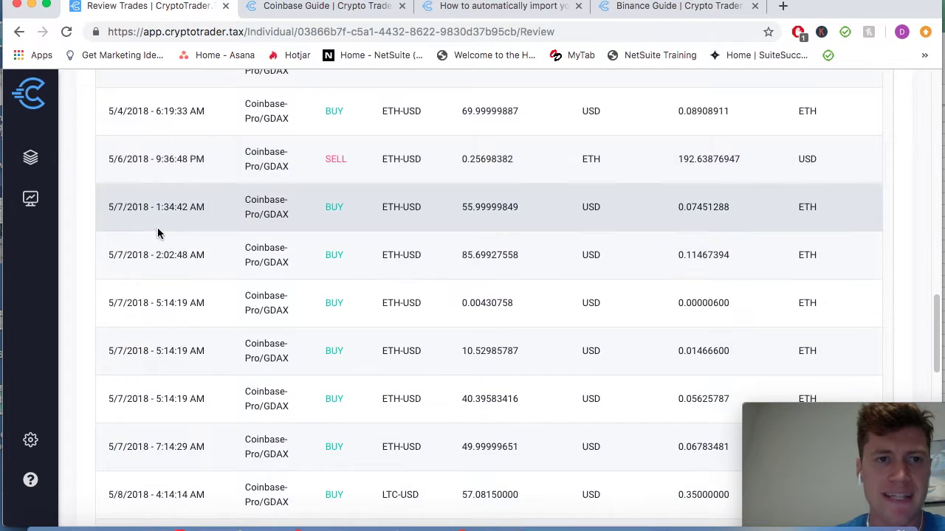
{"action": "scroll", "coordinate": [160, 254], "scroll_direction": "down", "scroll_amount": 10}
{"action": "scroll", "coordinate": [158, 255], "scroll_direction": "down", "scroll_amount": 12}
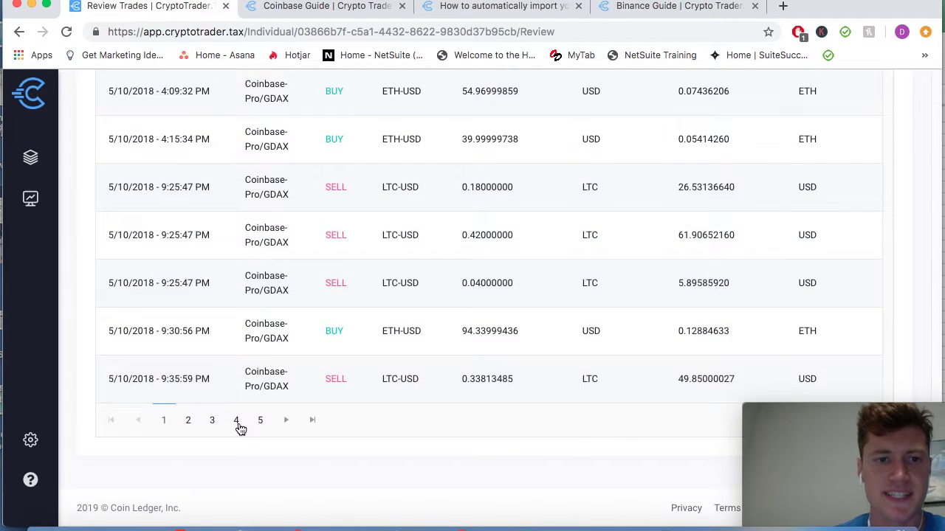
Check page 4 of the trades list, then proceed to the Create Report dashboard.
{"action": "left_click", "coordinate": [237, 421]}
{"action": "scroll", "coordinate": [328, 330], "scroll_direction": "down", "scroll_amount": 6}
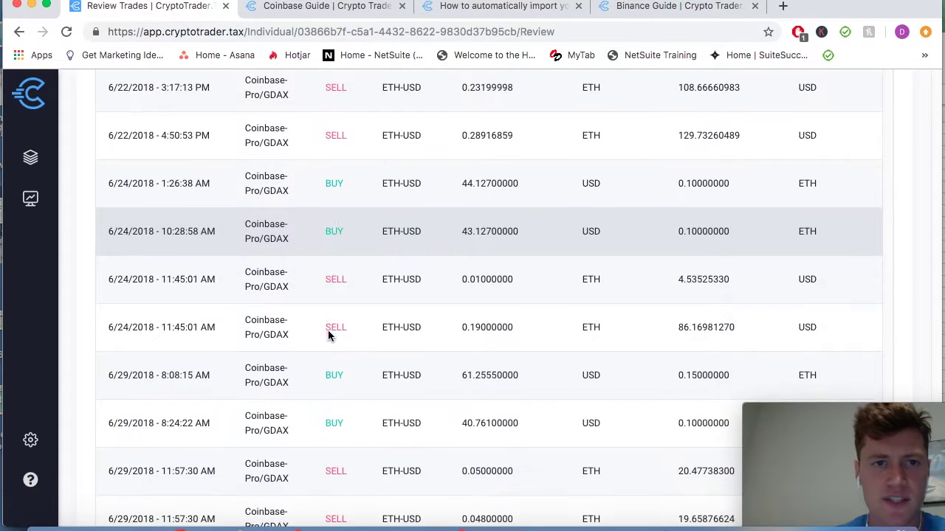
{"action": "scroll", "coordinate": [328, 332], "scroll_direction": "up", "scroll_amount": 6}
{"action": "scroll", "coordinate": [327, 331], "scroll_direction": "up", "scroll_amount": 20}
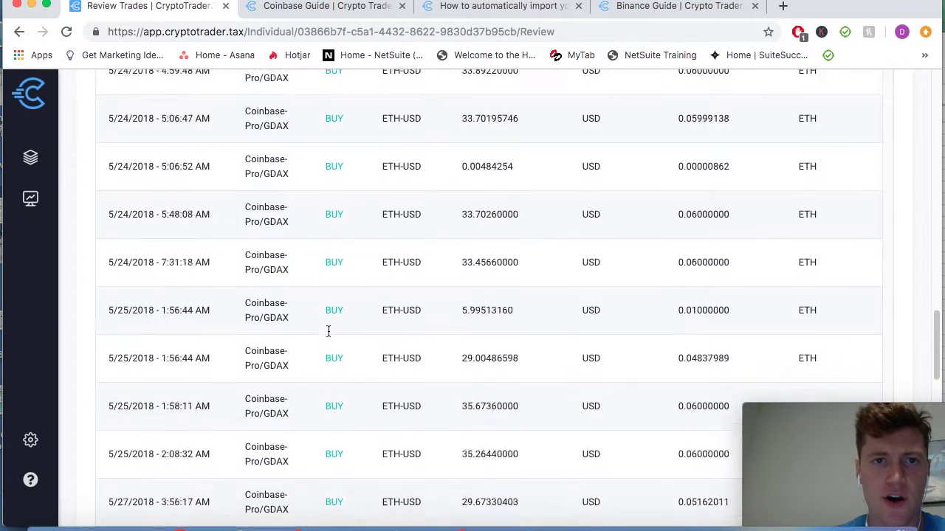
{"action": "scroll", "coordinate": [330, 333], "scroll_direction": "up", "scroll_amount": 5}
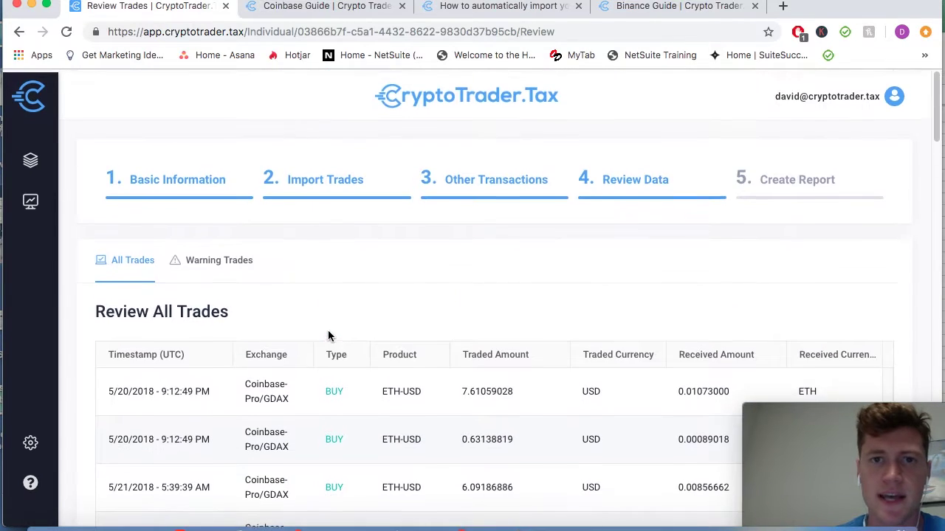
{"action": "left_click", "coordinate": [793, 192]}
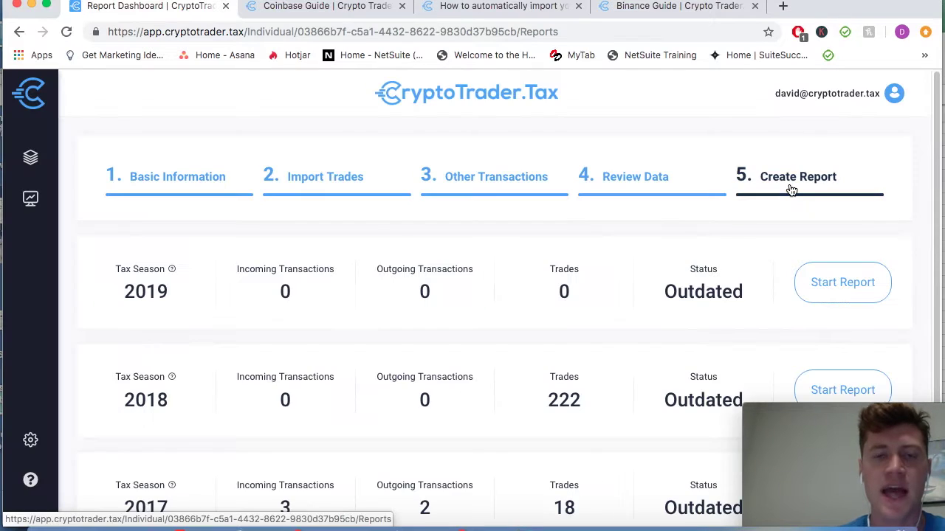
Assign BAT to Basic Attention Token and generate the 2019, 2018 and 2017 reports.
{"action": "scroll", "coordinate": [432, 332], "scroll_direction": "down", "scroll_amount": 3}
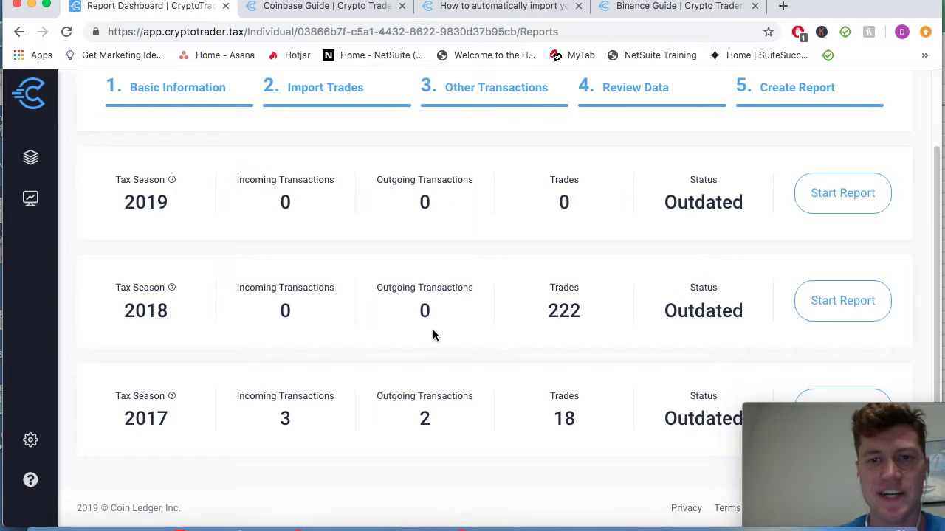
{"action": "left_click", "coordinate": [834, 198]}
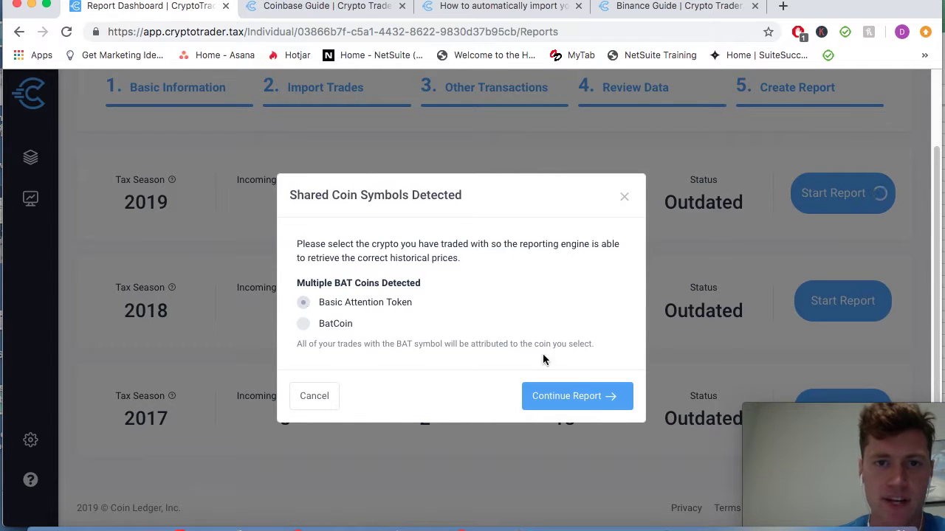
{"action": "left_click", "coordinate": [587, 401]}
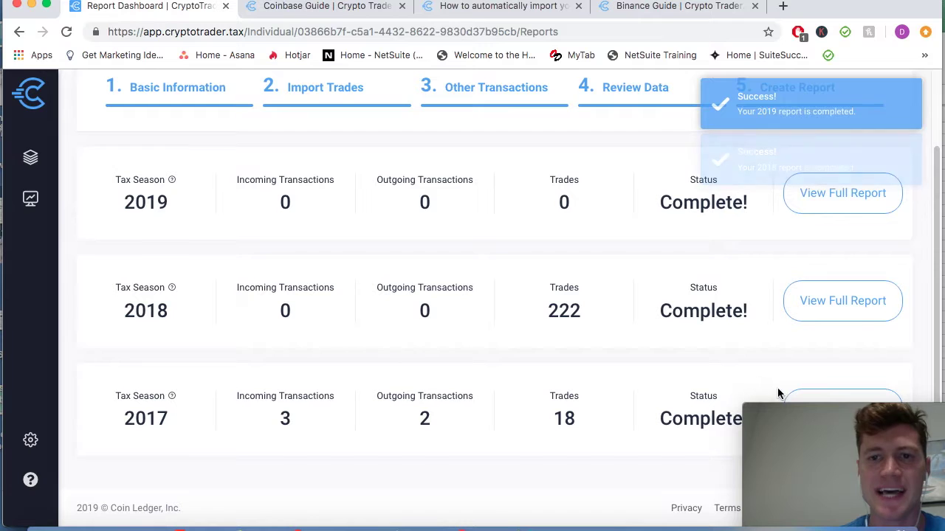
{"action": "left_click_drag", "start_coordinate": [797, 416], "coordinate": [808, 445]}
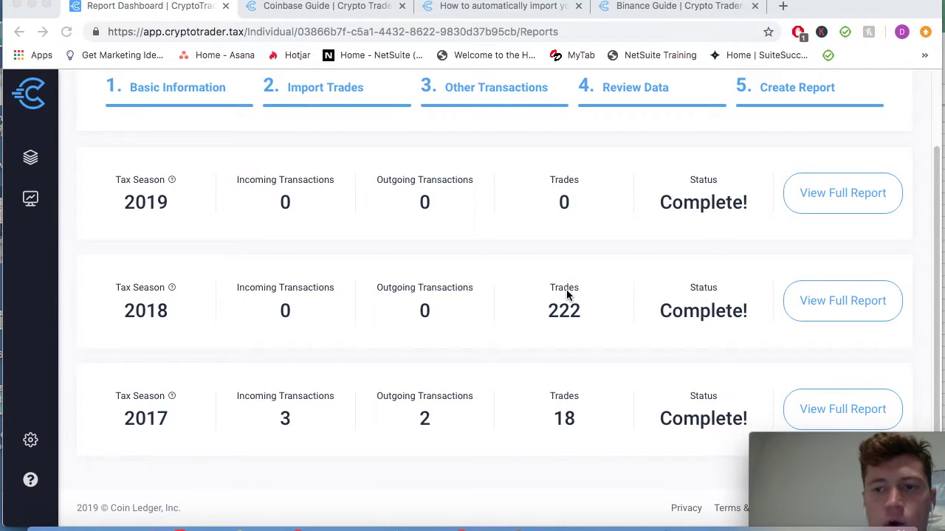
{"action": "scroll", "coordinate": [566, 292], "scroll_direction": "up", "scroll_amount": 2}
{"action": "scroll", "coordinate": [567, 292], "scroll_direction": "down", "scroll_amount": 2}
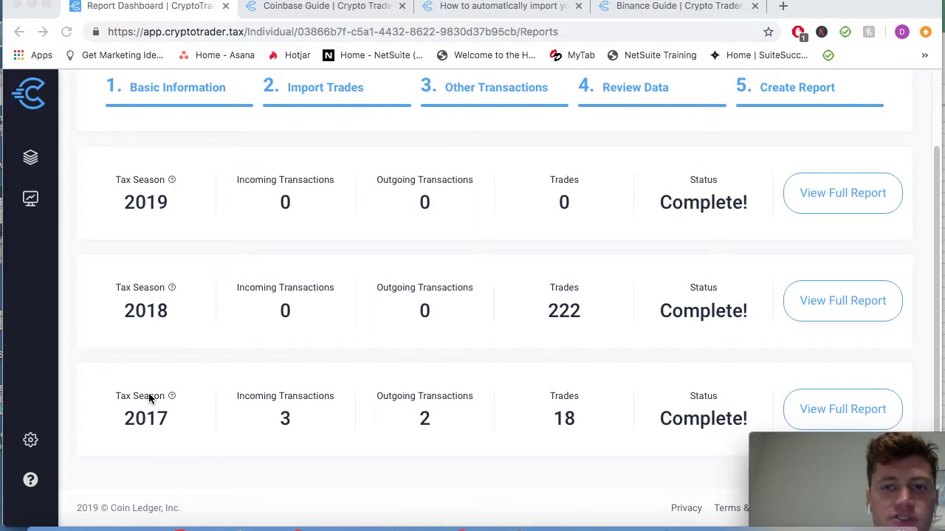
Open the full 2018 report, review Short Term, then view the ETH and LTC Long Term gains.
{"action": "left_click", "coordinate": [815, 306]}
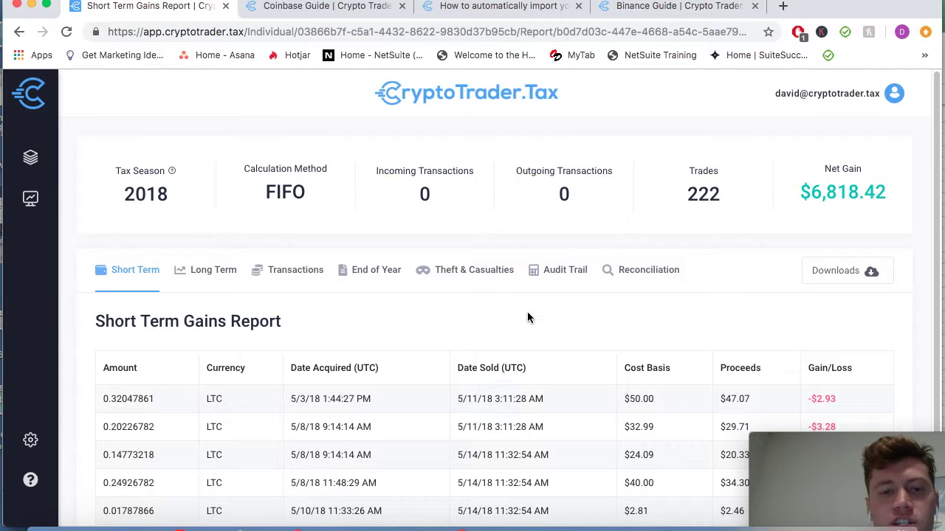
{"action": "scroll", "coordinate": [527, 318], "scroll_direction": "down", "scroll_amount": 2}
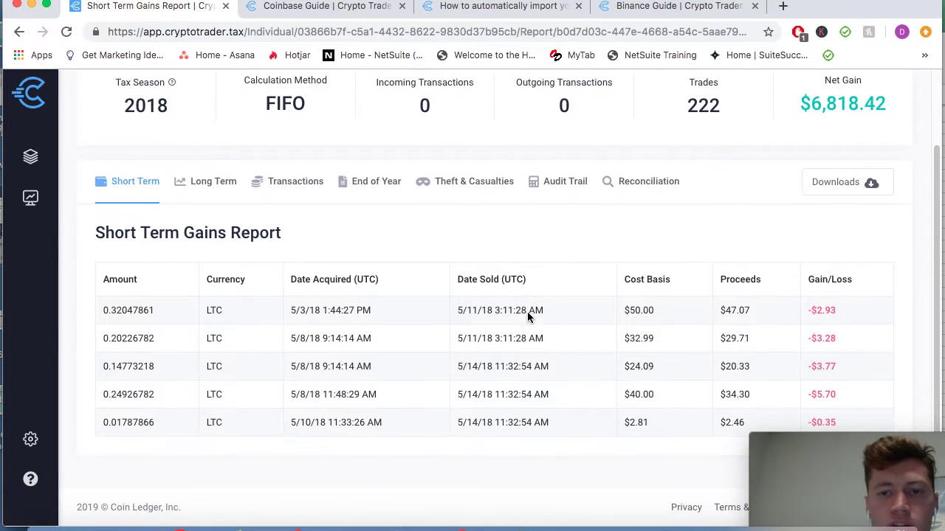
{"action": "left_click", "coordinate": [213, 185]}
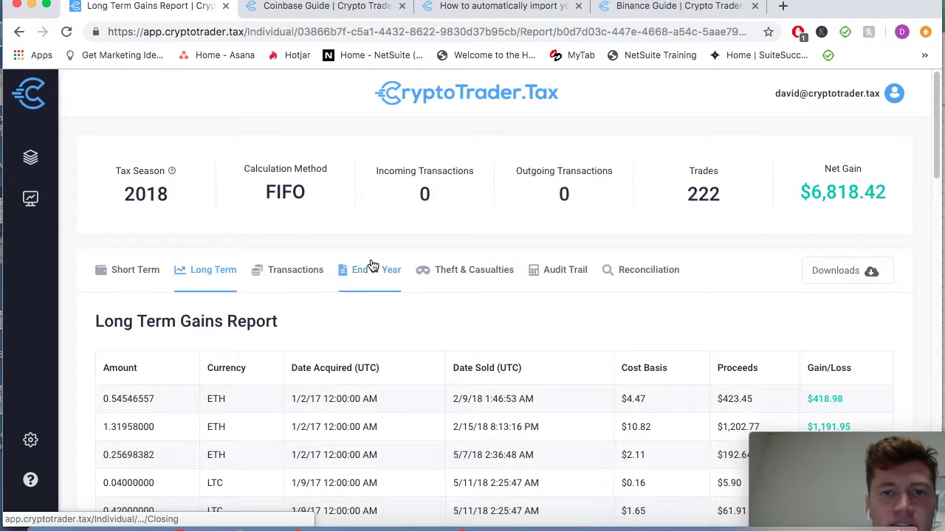
{"action": "scroll", "coordinate": [350, 344], "scroll_direction": "down", "scroll_amount": 8}
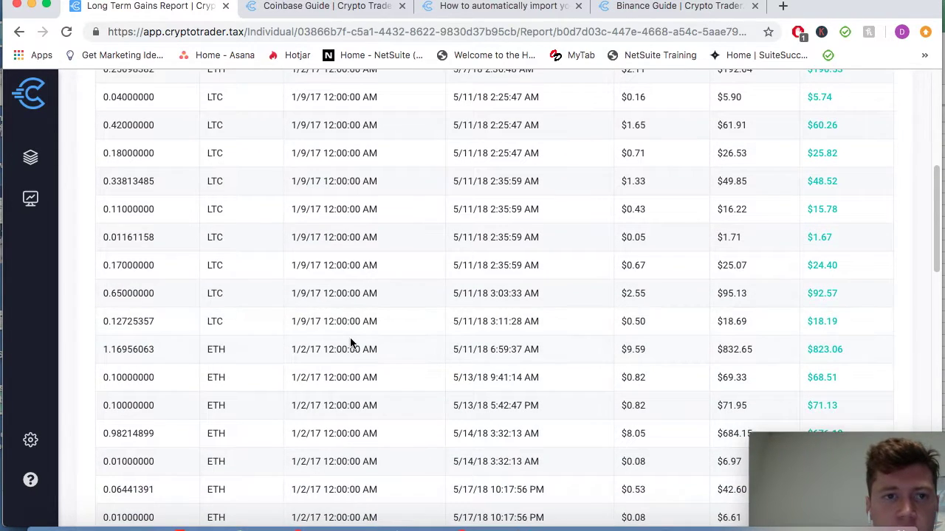
{"action": "scroll", "coordinate": [350, 340], "scroll_direction": "up", "scroll_amount": 7}
{"action": "scroll", "coordinate": [450, 301], "scroll_direction": "up", "scroll_amount": 3}
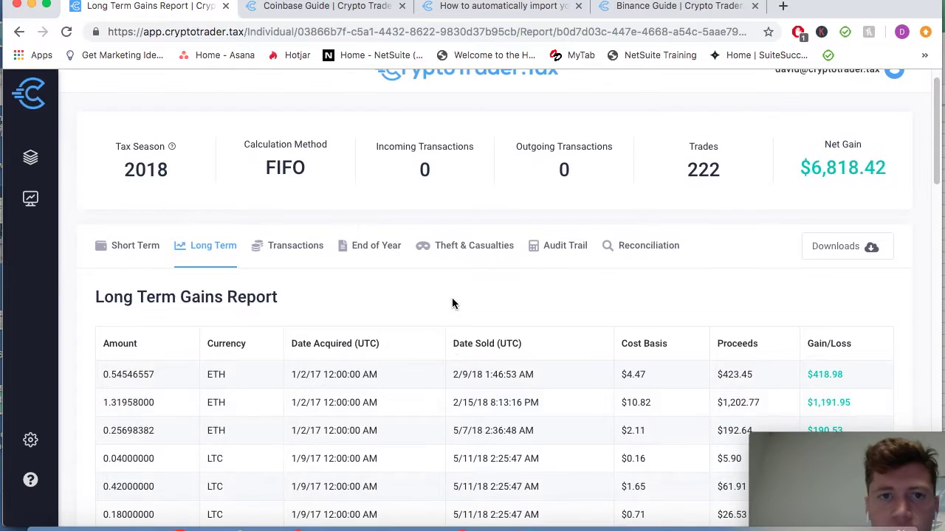
{"action": "scroll", "coordinate": [782, 160], "scroll_direction": "up", "scroll_amount": 1}
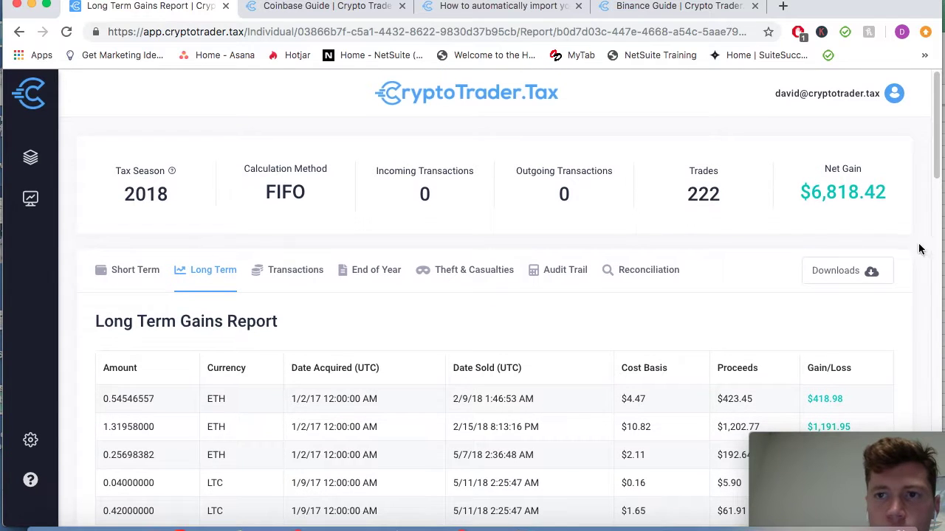
Review the 2018 End of Year positions.
{"action": "left_click", "coordinate": [380, 271]}
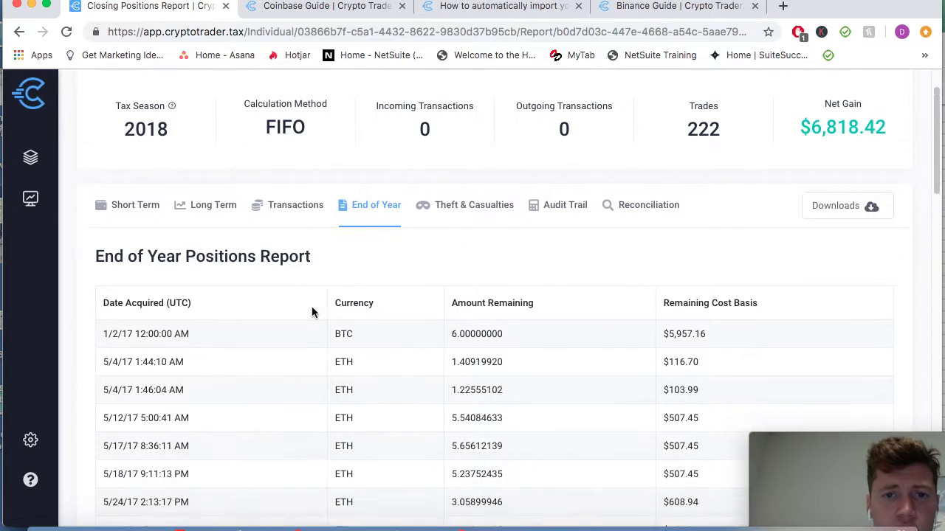
{"action": "scroll", "coordinate": [312, 311], "scroll_direction": "down", "scroll_amount": 5}
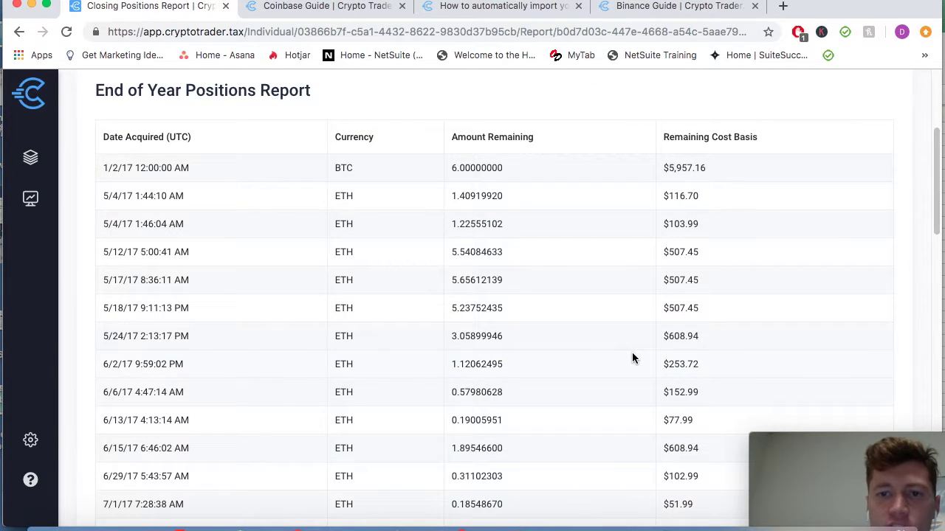
{"action": "scroll", "coordinate": [623, 458], "scroll_direction": "down", "scroll_amount": 5}
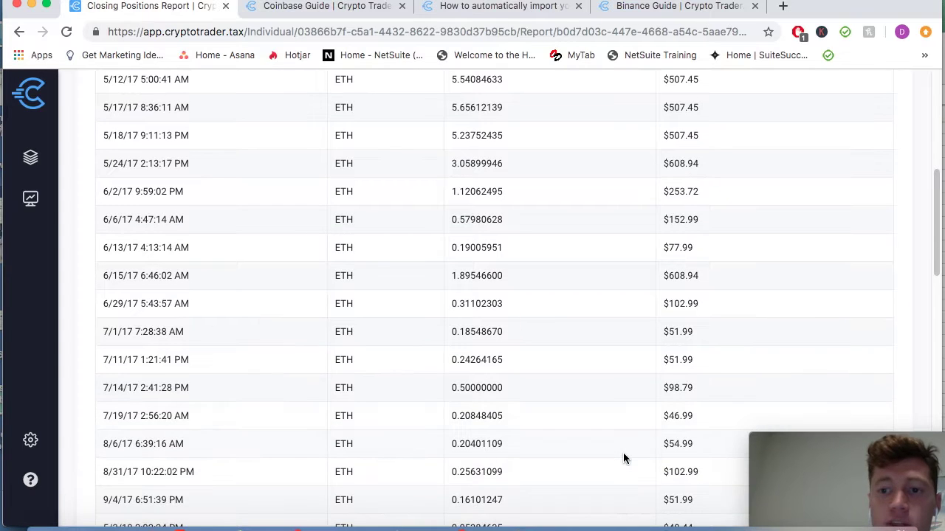
{"action": "scroll", "coordinate": [623, 454], "scroll_direction": "up", "scroll_amount": 10}
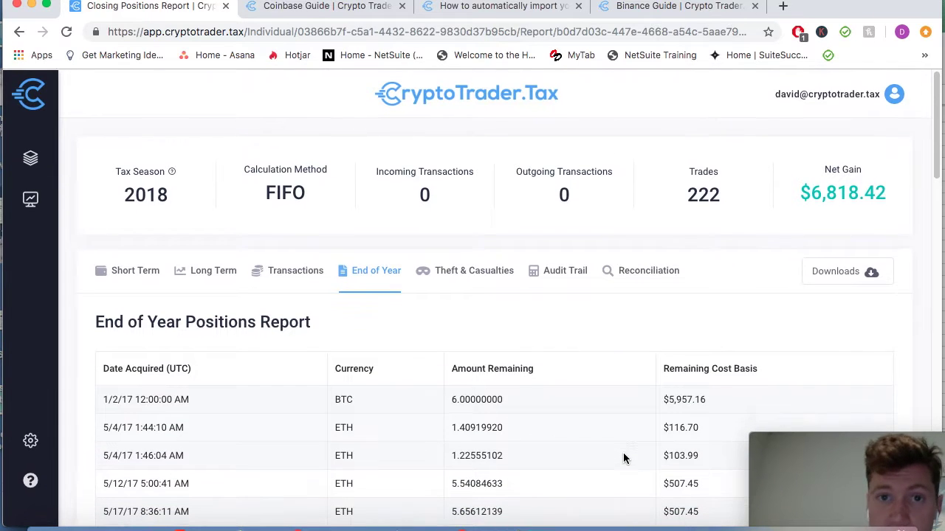
View the Audit Trail, including the ETH long-term sale with $418.98 gain.
{"action": "left_click", "coordinate": [545, 273]}
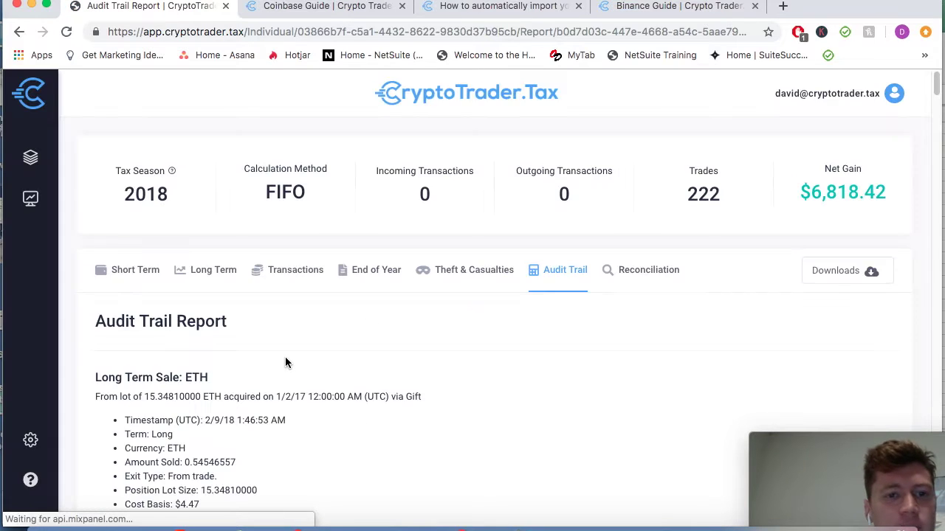
{"action": "scroll", "coordinate": [287, 362], "scroll_direction": "down", "scroll_amount": 2}
{"action": "scroll", "coordinate": [285, 362], "scroll_direction": "down", "scroll_amount": 2}
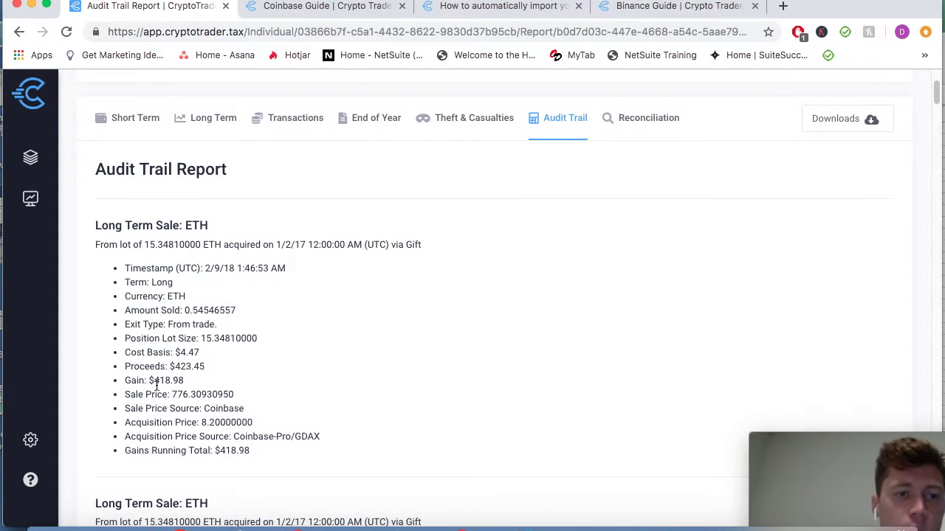
{"action": "scroll", "coordinate": [232, 347], "scroll_direction": "up", "scroll_amount": 3}
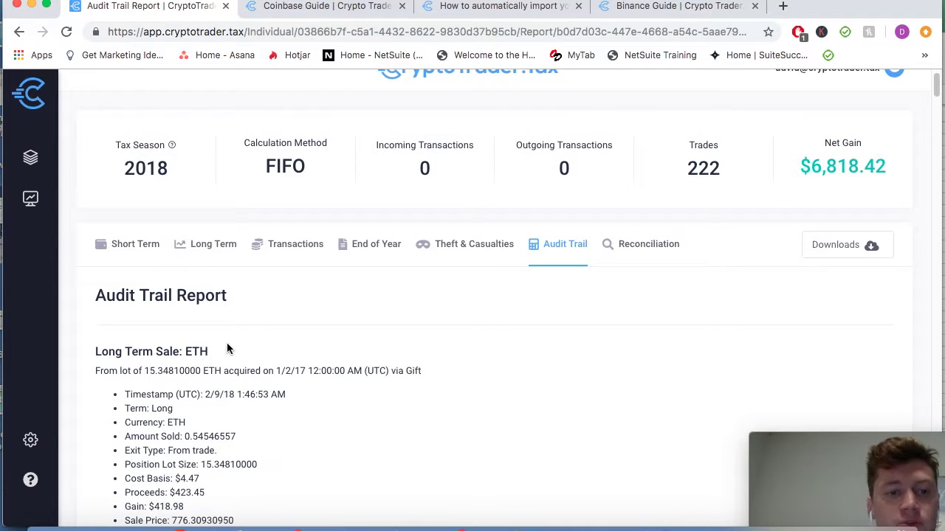
{"action": "scroll", "coordinate": [226, 349], "scroll_direction": "up", "scroll_amount": 1}
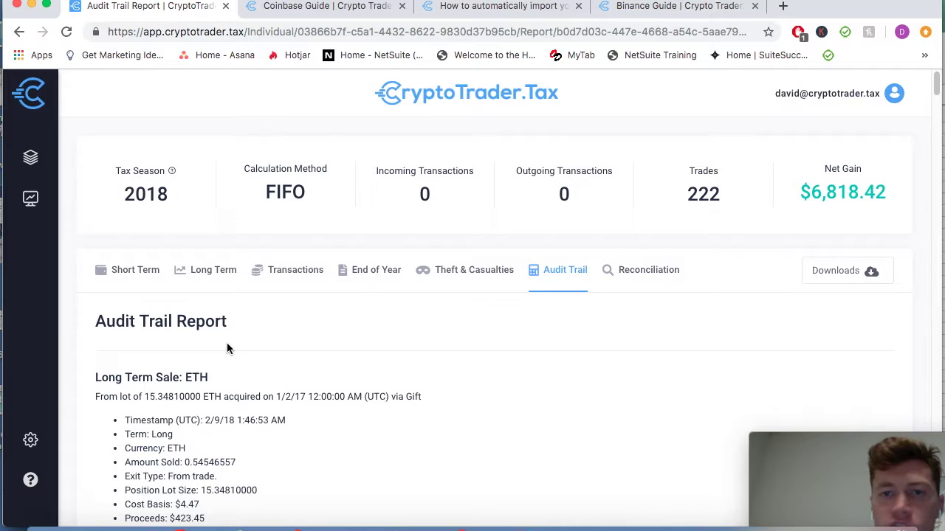
Open the 2018 Downloads list, dismiss Send Report, and scroll to the TurboTax Online entry.
{"action": "left_click", "coordinate": [847, 270]}
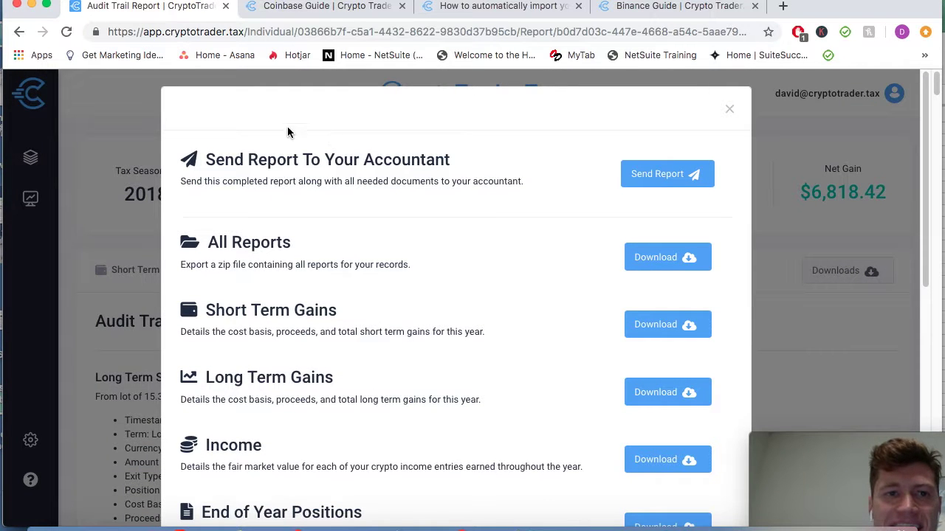
{"action": "left_click", "coordinate": [626, 180]}
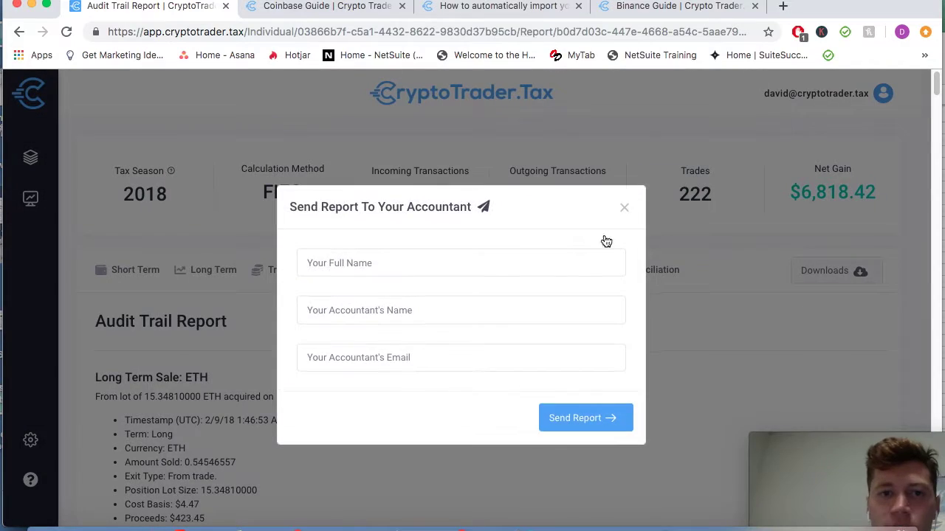
{"action": "left_click", "coordinate": [625, 209]}
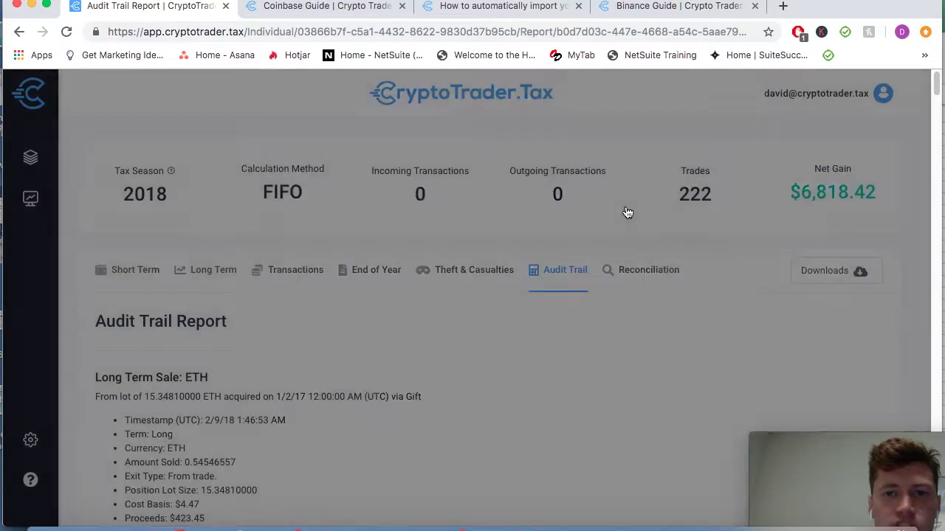
{"action": "left_click", "coordinate": [833, 273]}
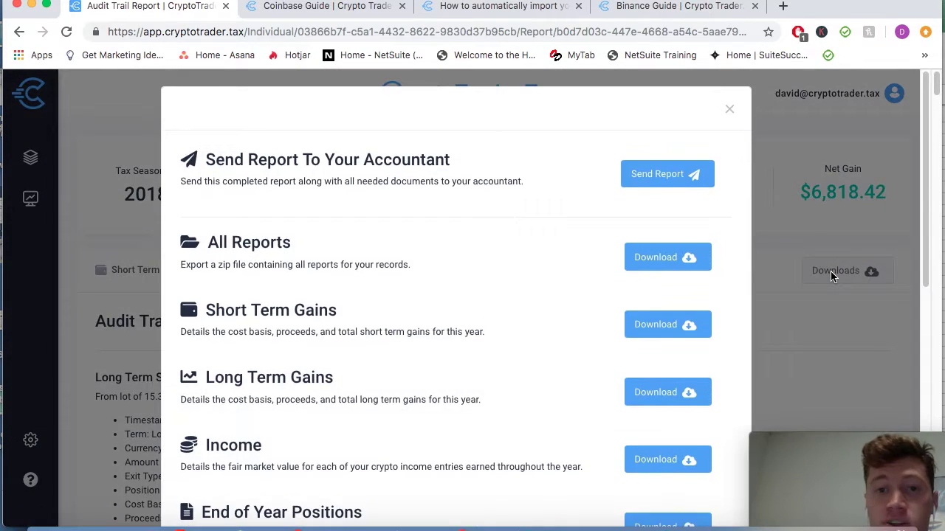
{"action": "scroll", "coordinate": [445, 295], "scroll_direction": "down", "scroll_amount": 5}
{"action": "scroll", "coordinate": [444, 295], "scroll_direction": "down", "scroll_amount": 3}
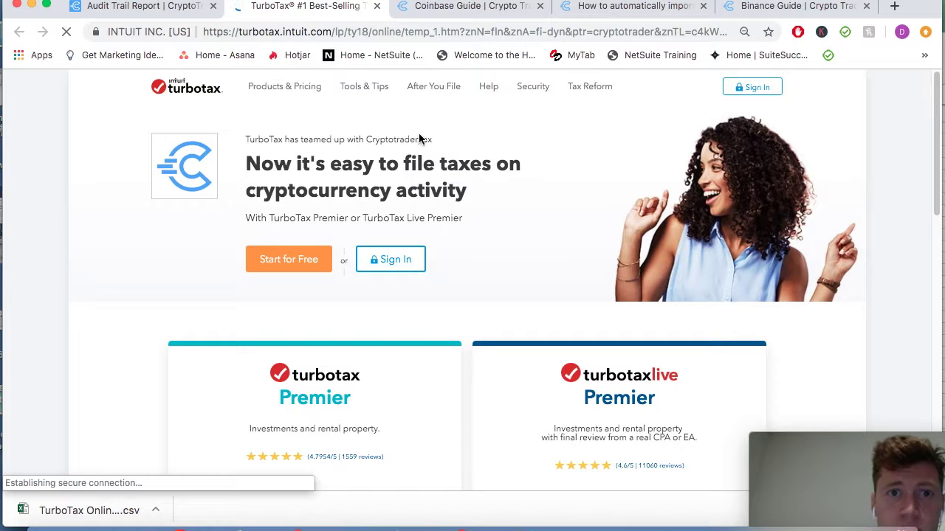
Return to the CryptoTrader.Tax tab after saving the TurboTax Online CSV.
{"action": "left_click", "coordinate": [138, 7]}
Scroll through the Downloads list and close it, leaving the 2018 Audit Trail visible.
{"action": "scroll", "coordinate": [467, 271], "scroll_direction": "down", "scroll_amount": 2}
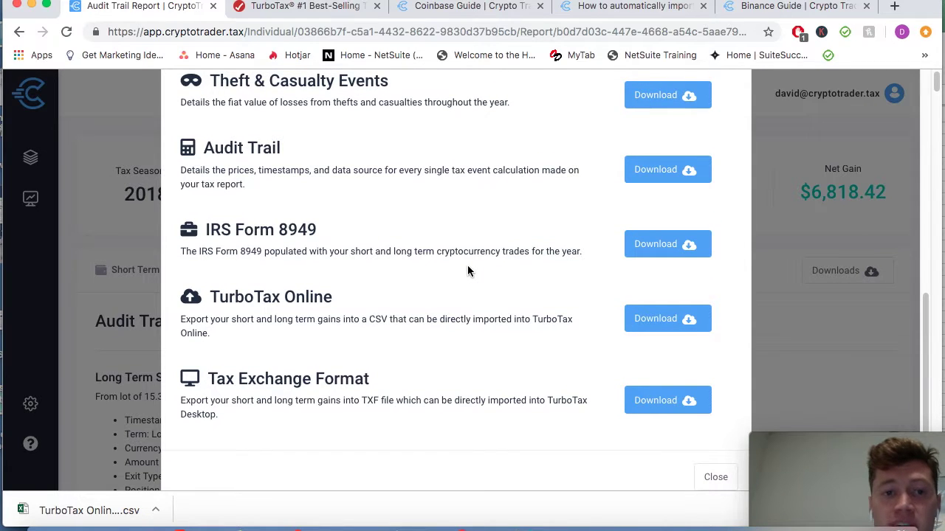
{"action": "scroll", "coordinate": [468, 272], "scroll_direction": "up", "scroll_amount": 7}
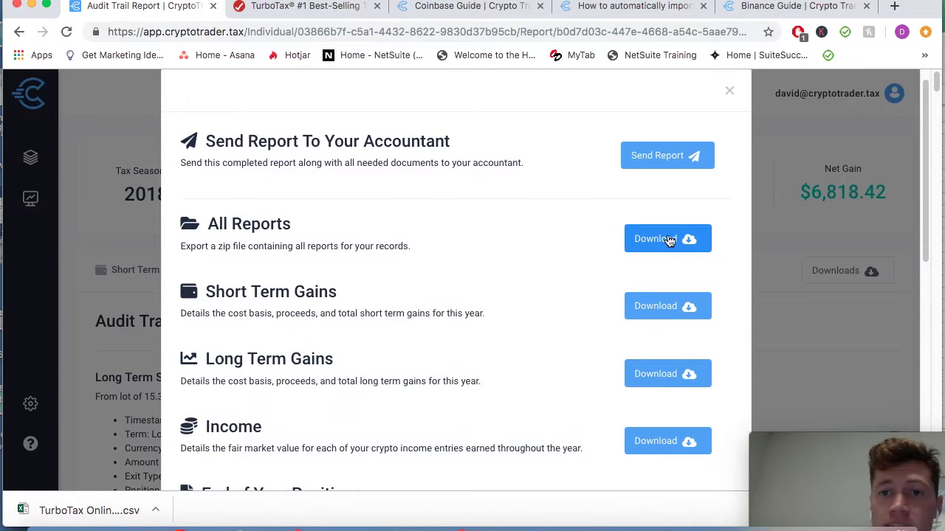
{"action": "scroll", "coordinate": [499, 263], "scroll_direction": "down", "scroll_amount": 3}
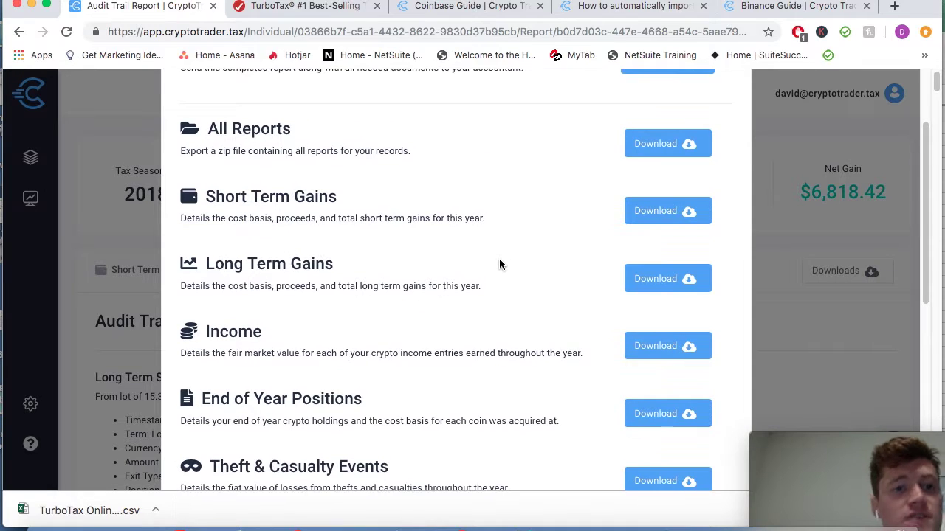
{"action": "scroll", "coordinate": [499, 263], "scroll_direction": "down", "scroll_amount": 3}
{"action": "scroll", "coordinate": [499, 264], "scroll_direction": "up", "scroll_amount": 5}
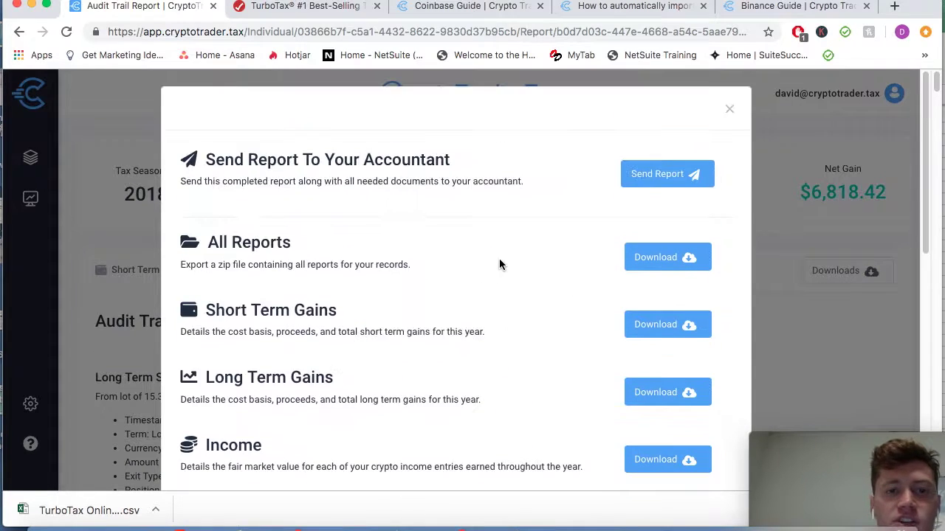
{"action": "left_click", "coordinate": [730, 108]}
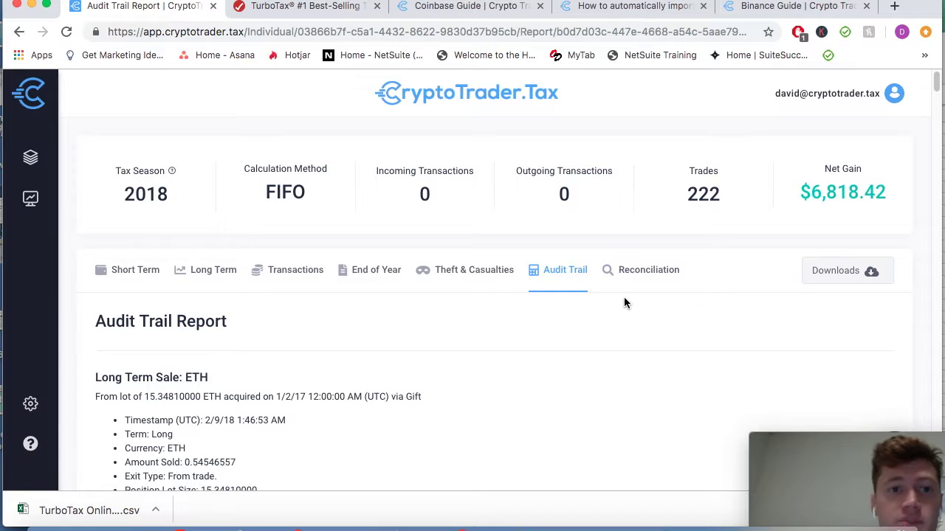